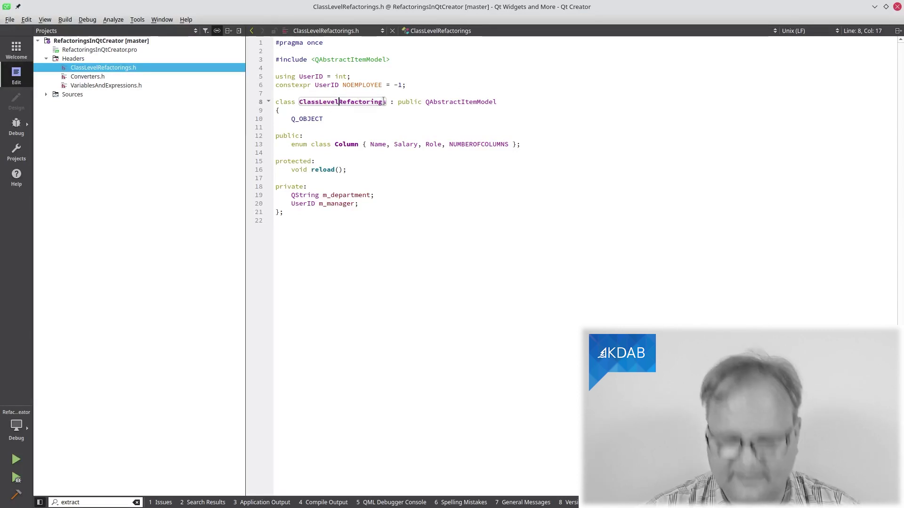
# - Show the quick-fix menu for the ClassLevelRefactorings class name and highlight the constructor generation action
pyautogui.hotkey('alt', 'Return')
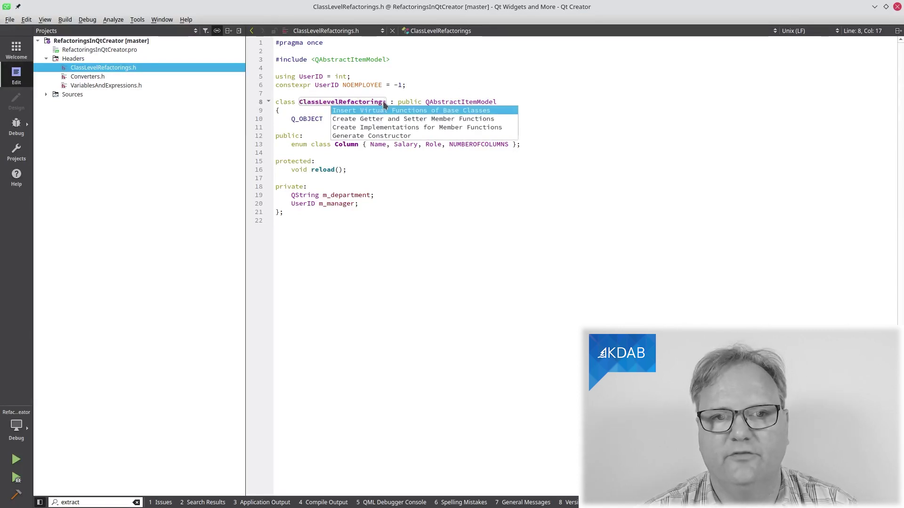
pyautogui.press('Escape')
pyautogui.press('Home')
pyautogui.hotkey('alt', 'Return')
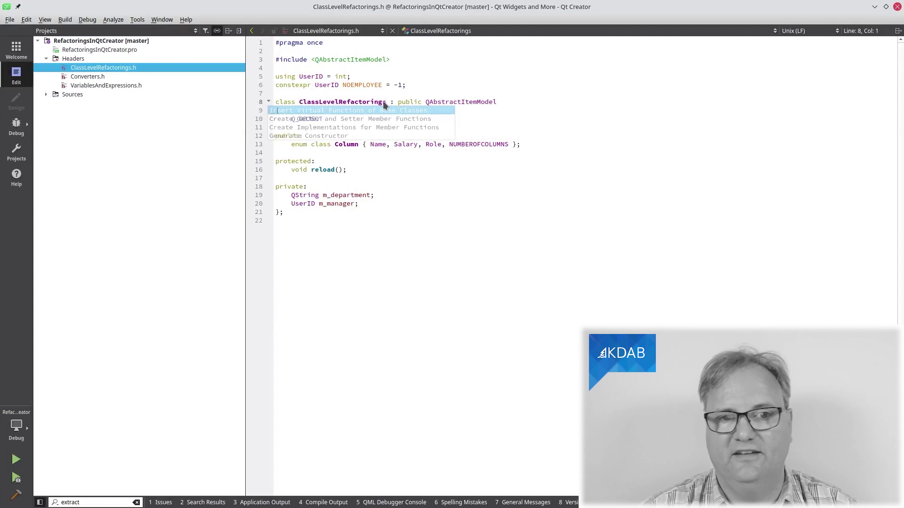
pyautogui.press('Escape')
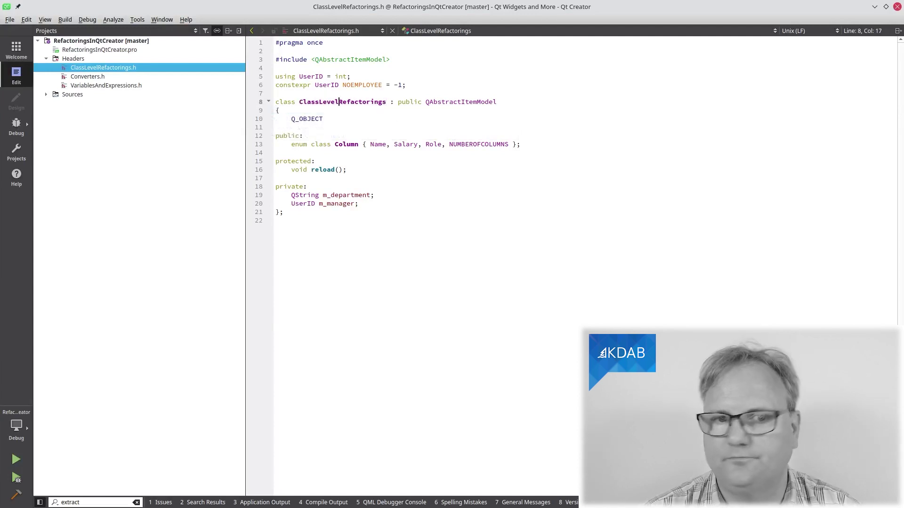
pyautogui.click(398, 102)
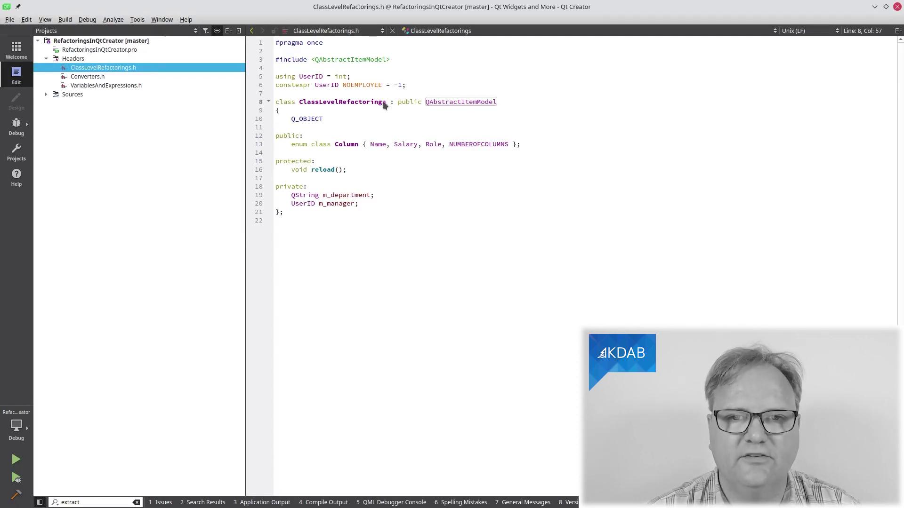
pyautogui.hotkey('alt', 'Return')
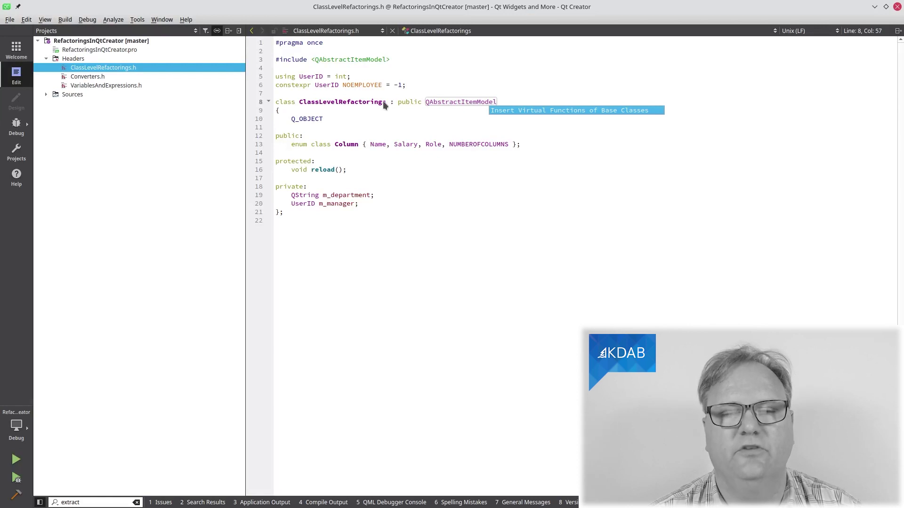
pyautogui.click(382, 101)
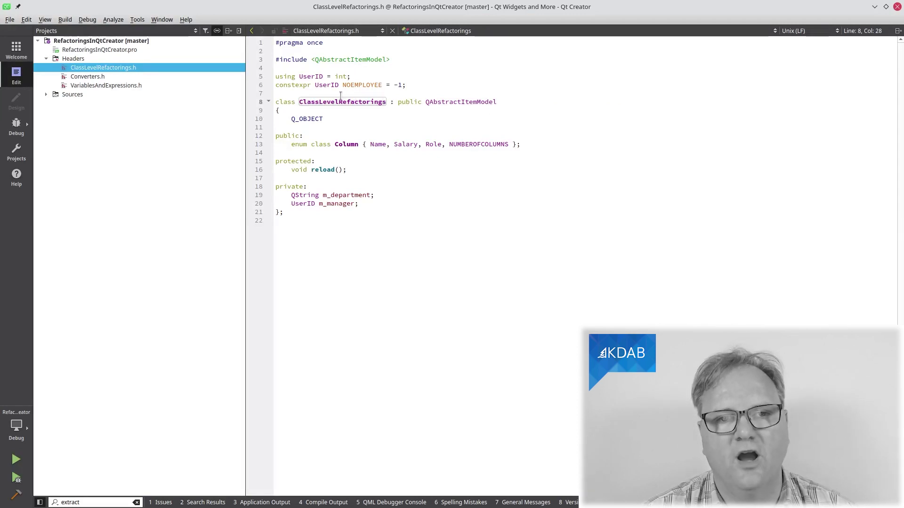
pyautogui.hotkey('alt', 'Return')
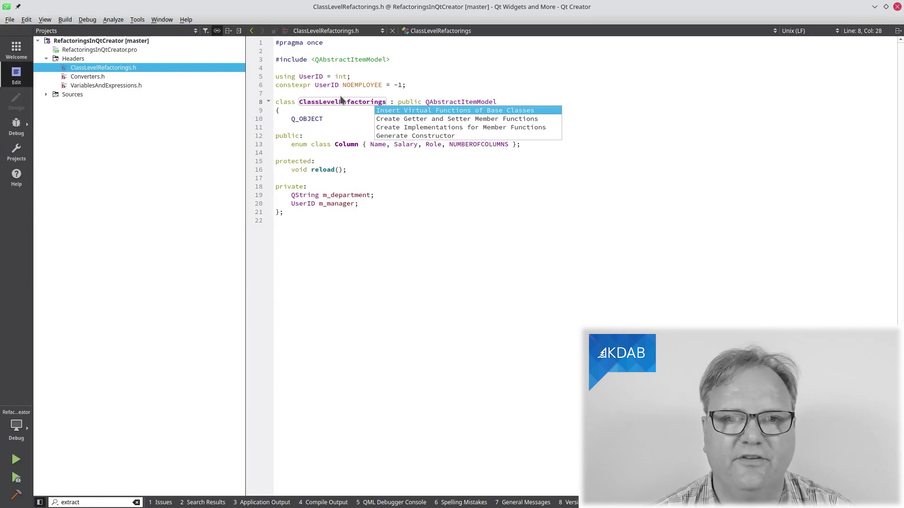
pyautogui.press('Down')
pyautogui.press('Down')
pyautogui.press('Down')
# - Generate a constructor taking department, manager (default NOEMPLOYEE) and a parent passed to the base class
pyautogui.press('Return')
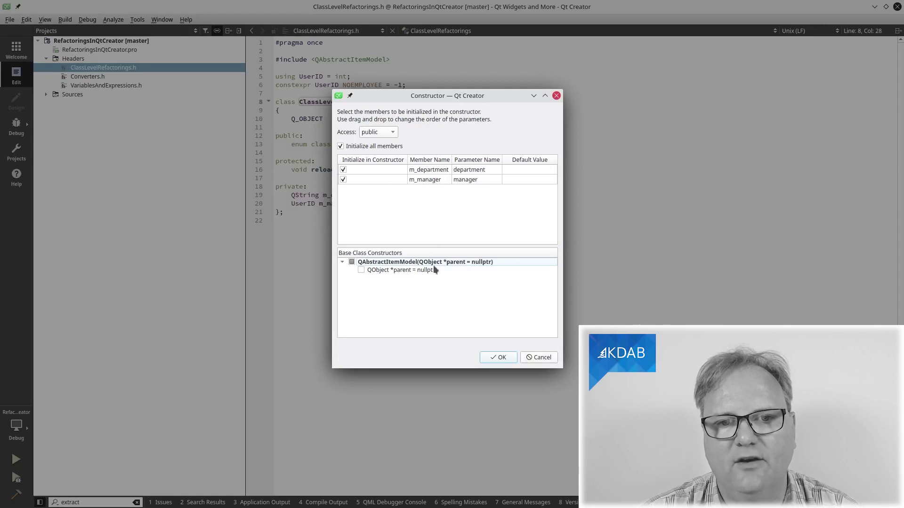
pyautogui.click(360, 271)
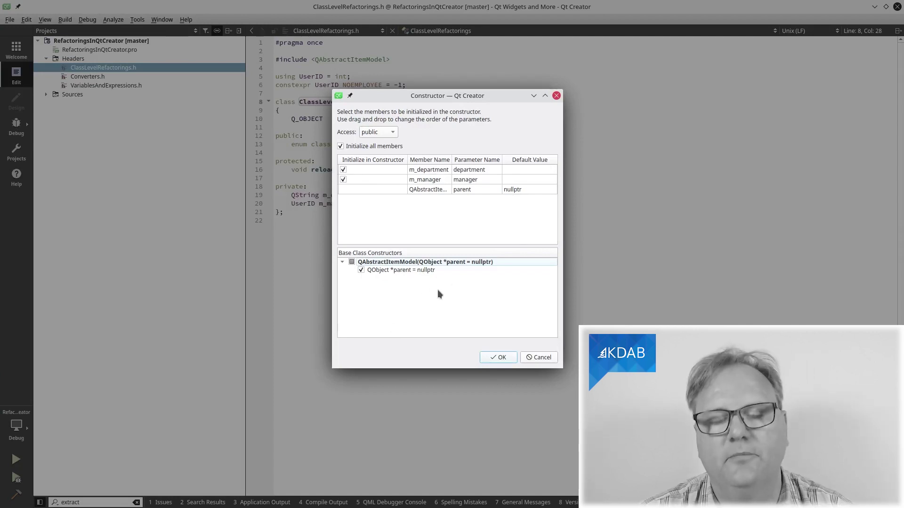
pyautogui.click(515, 182)
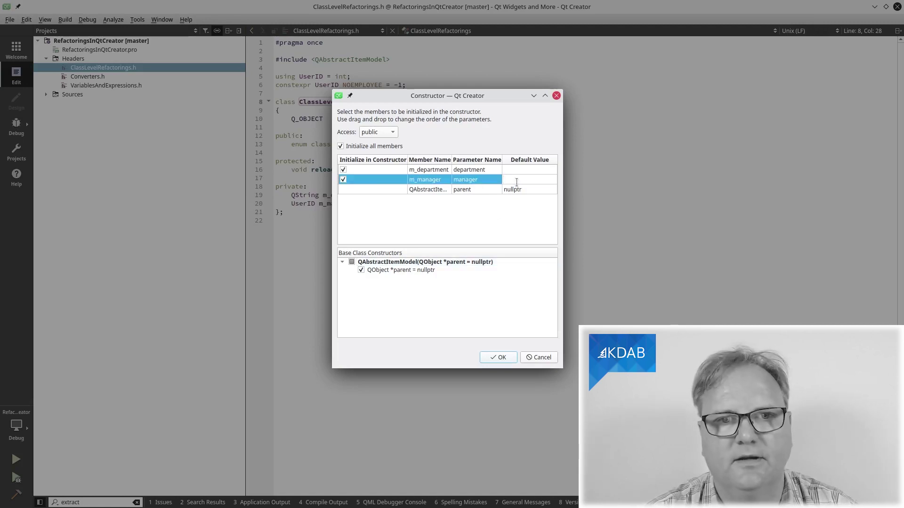
pyautogui.write('N')
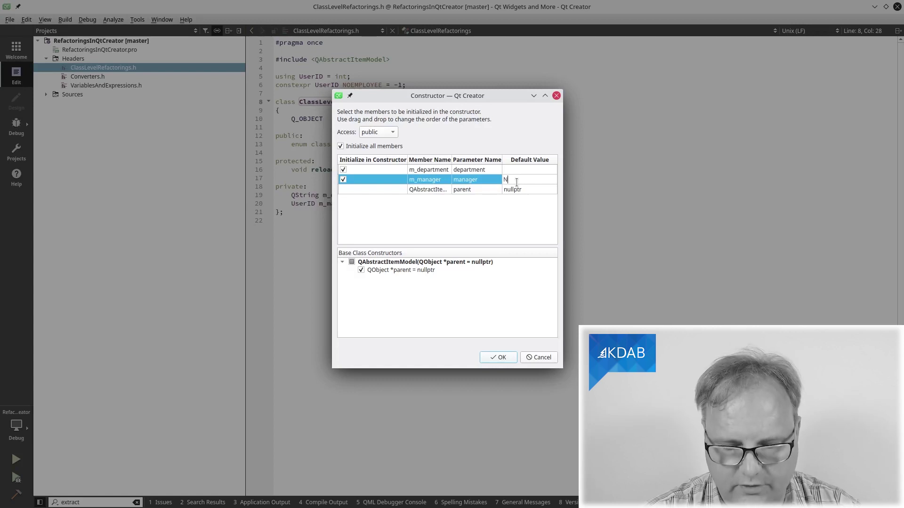
pyautogui.write('OEMPLOYEE')
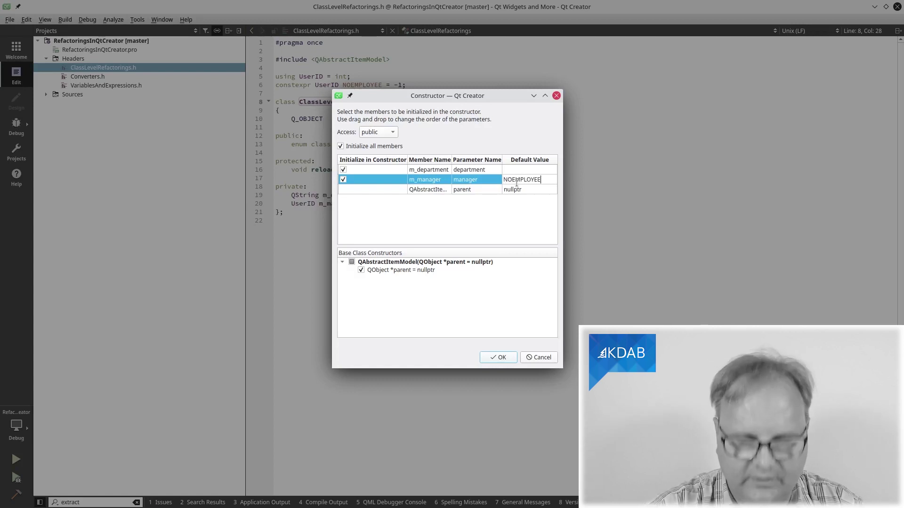
pyautogui.press('Return')
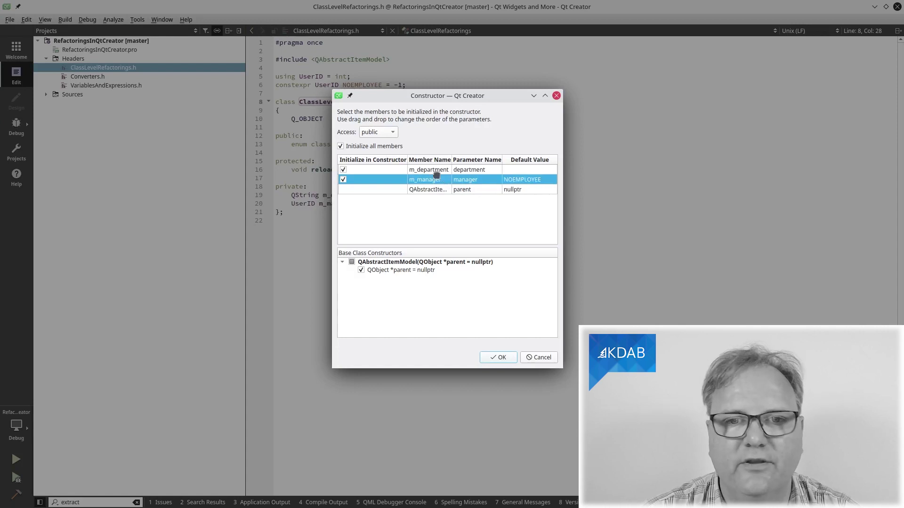
pyautogui.moveTo(440, 178); pyautogui.dragTo(432, 168)
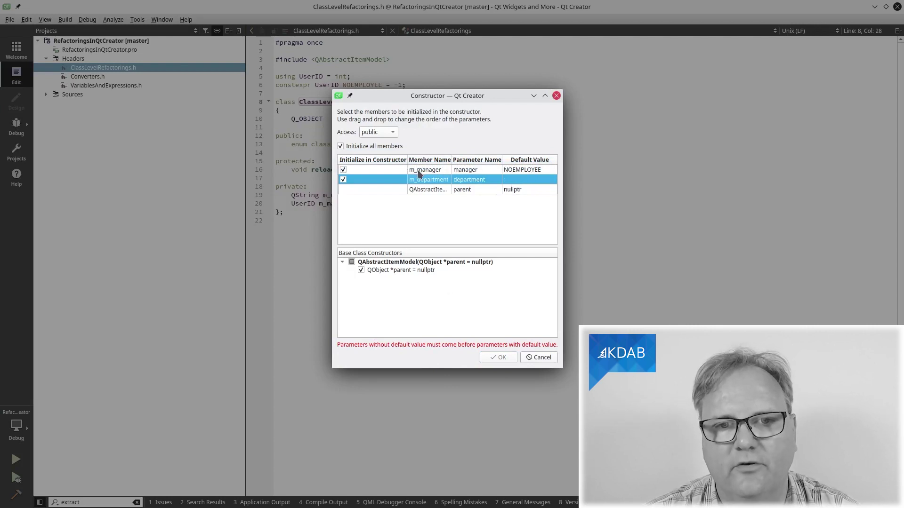
pyautogui.moveTo(417, 172); pyautogui.dragTo(417, 185)
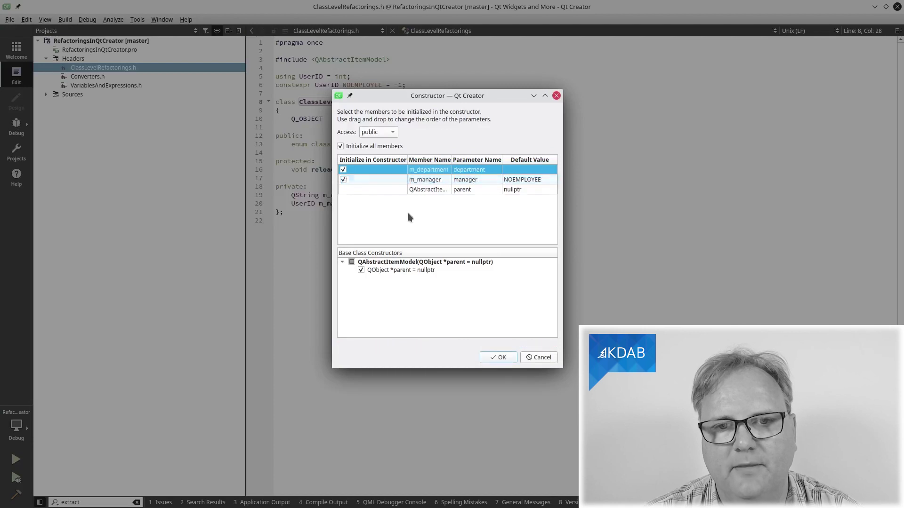
pyautogui.click(488, 361)
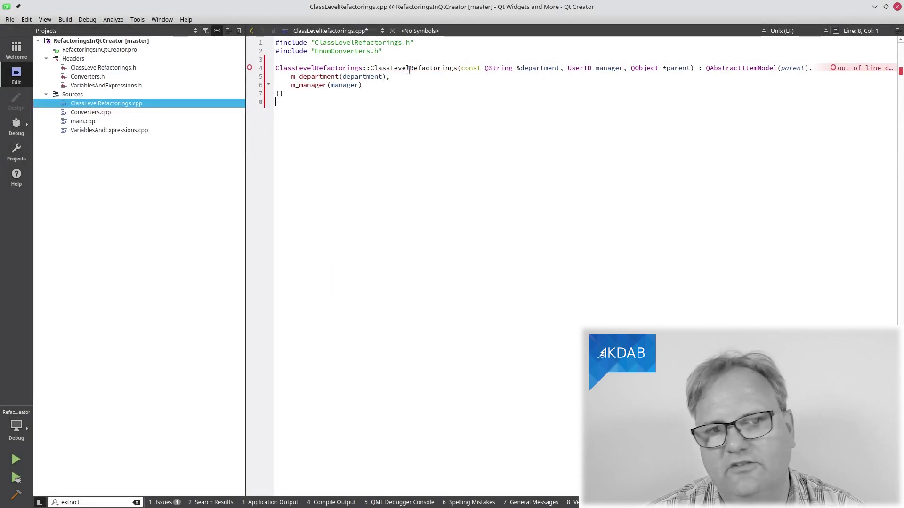
# - In ClassLevelRefactorings.h, remove the stray semicolons after the new constructor declaration
pyautogui.press('F4')
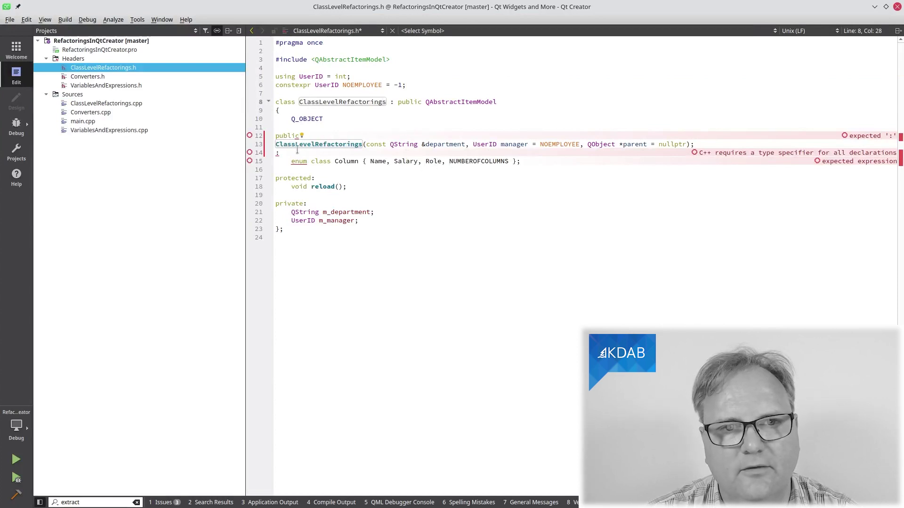
pyautogui.click(280, 152)
pyautogui.press('BackSpace')
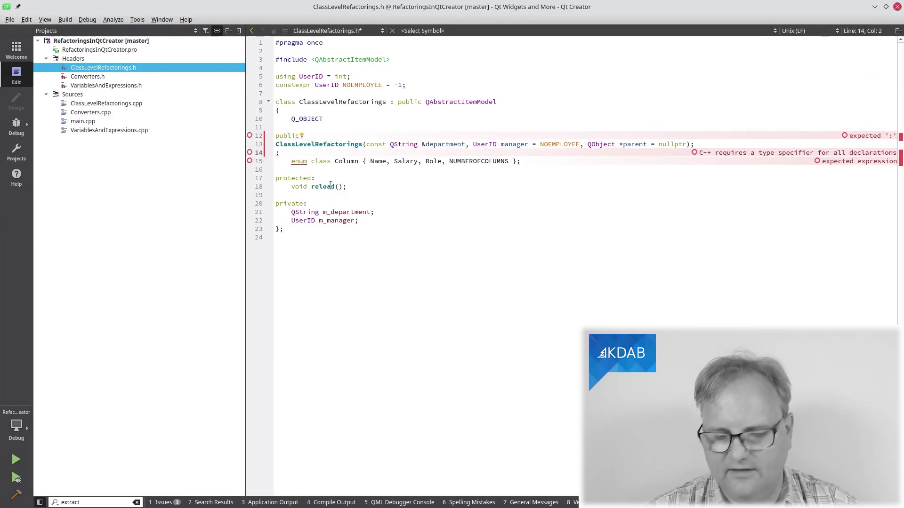
pyautogui.press('Up')
pyautogui.press('End')
pyautogui.write(';')
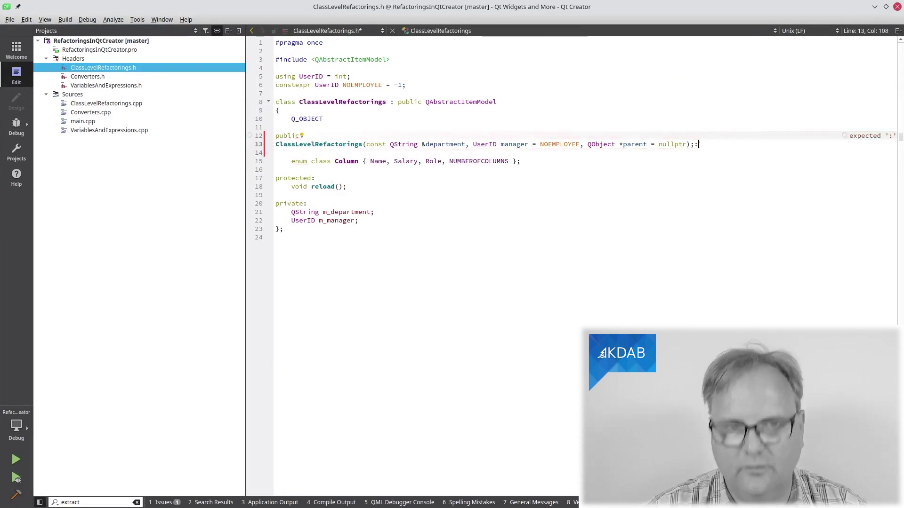
pyautogui.press('BackSpace')
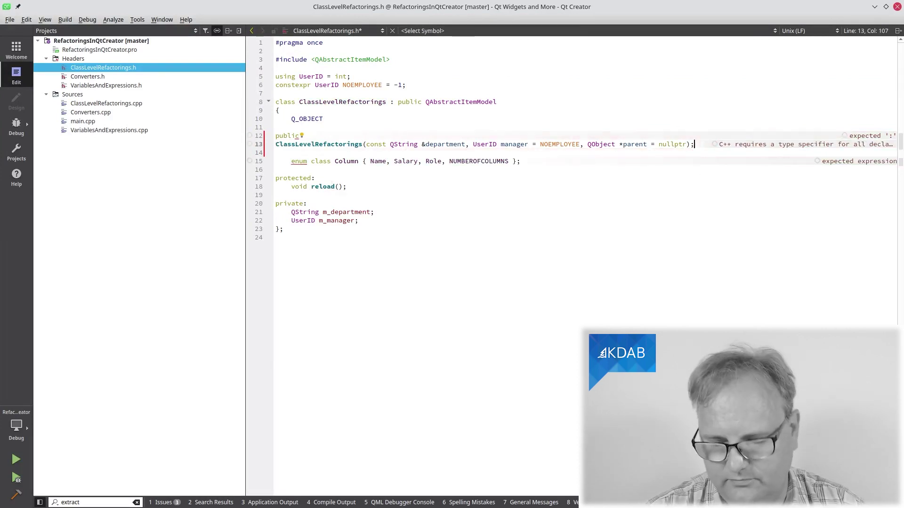
pyautogui.press('Up')
pyautogui.write(':')
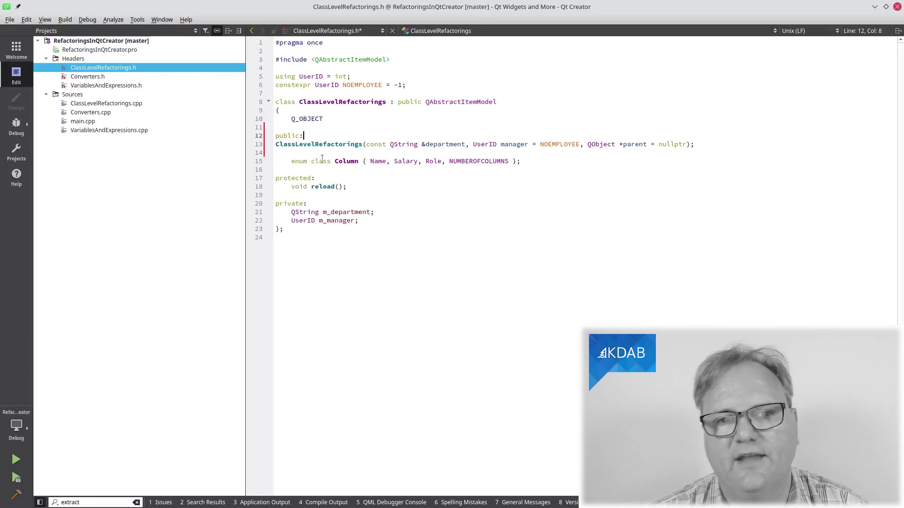
# - Save the header and generate an empty reload() definition in ClassLevelRefactorings.cpp
pyautogui.click(326, 104)
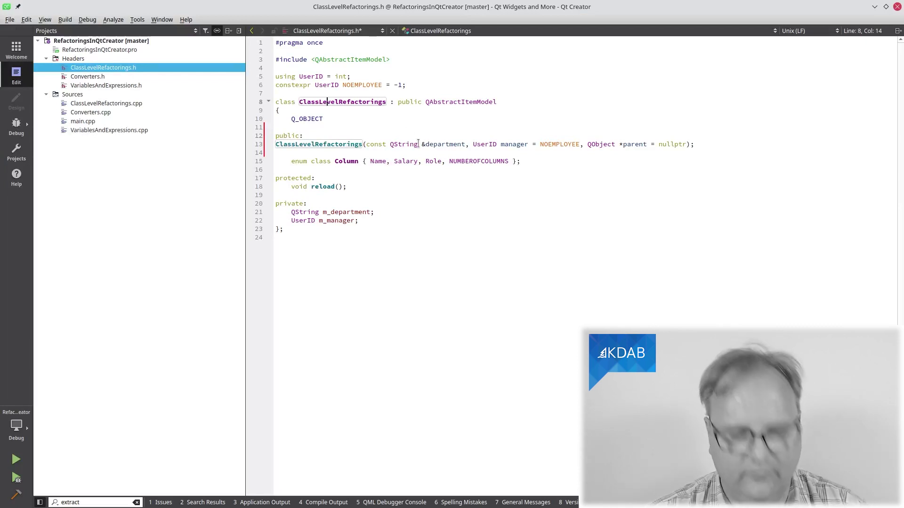
pyautogui.hotkey('ctrl', 's')
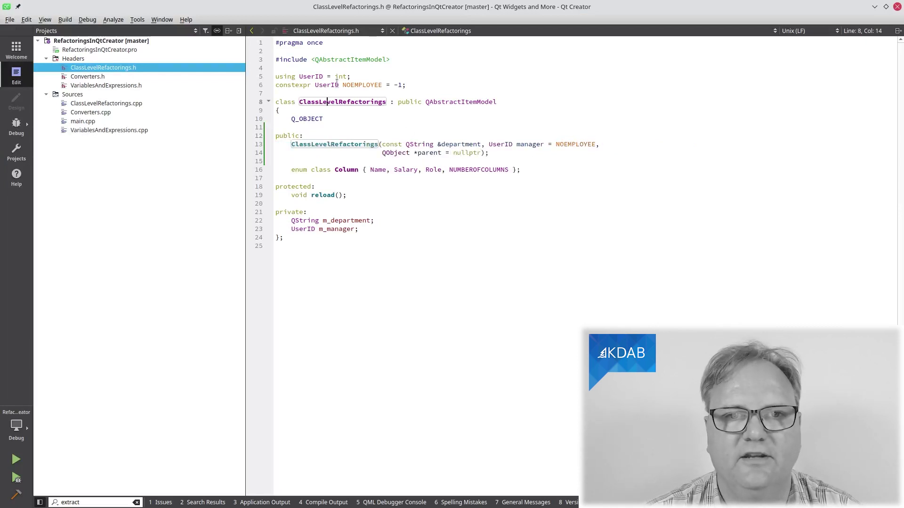
pyautogui.hotkey('alt', 'Return')
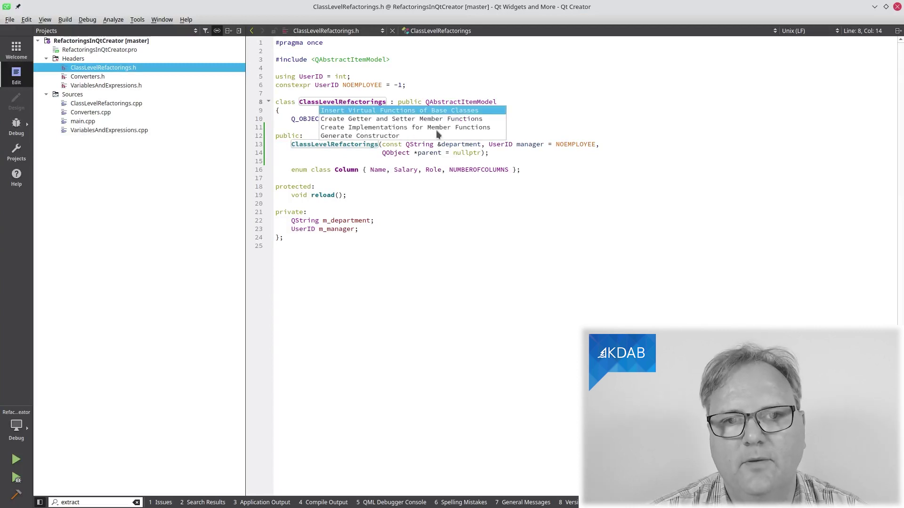
pyautogui.click(367, 128)
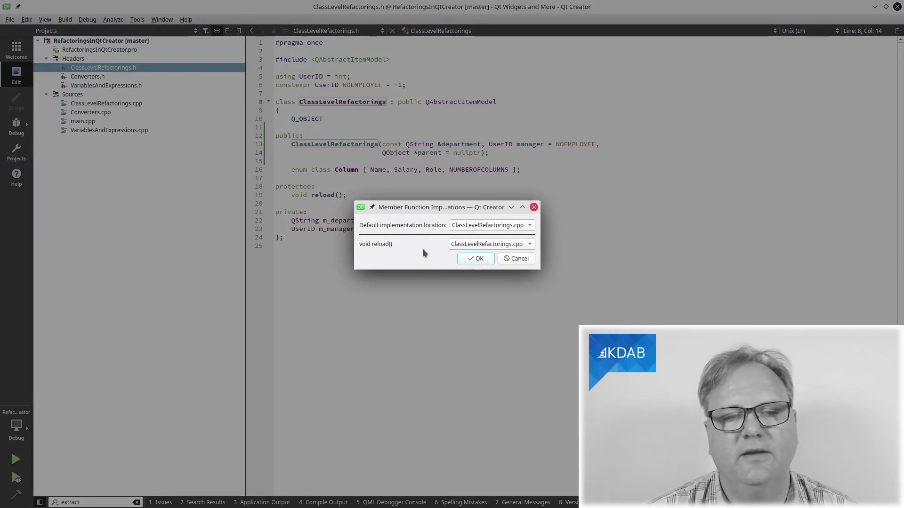
pyautogui.click(513, 245)
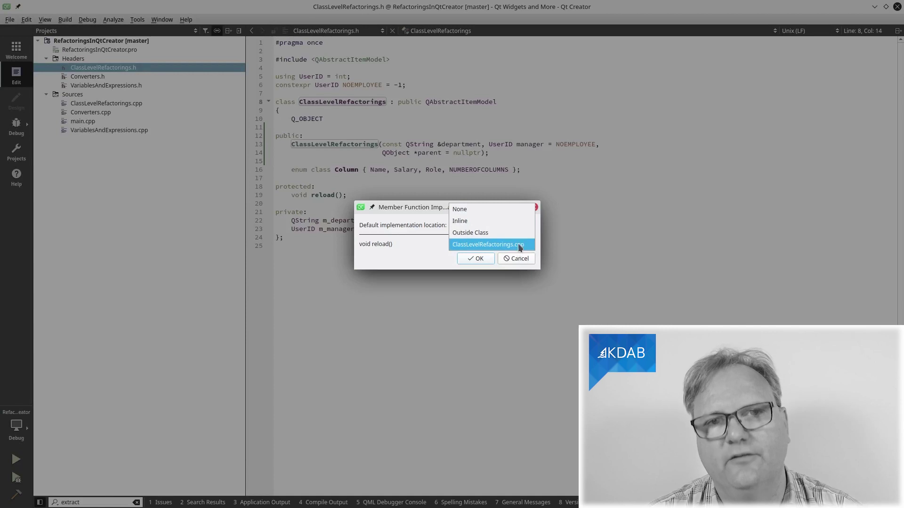
pyautogui.click(488, 244)
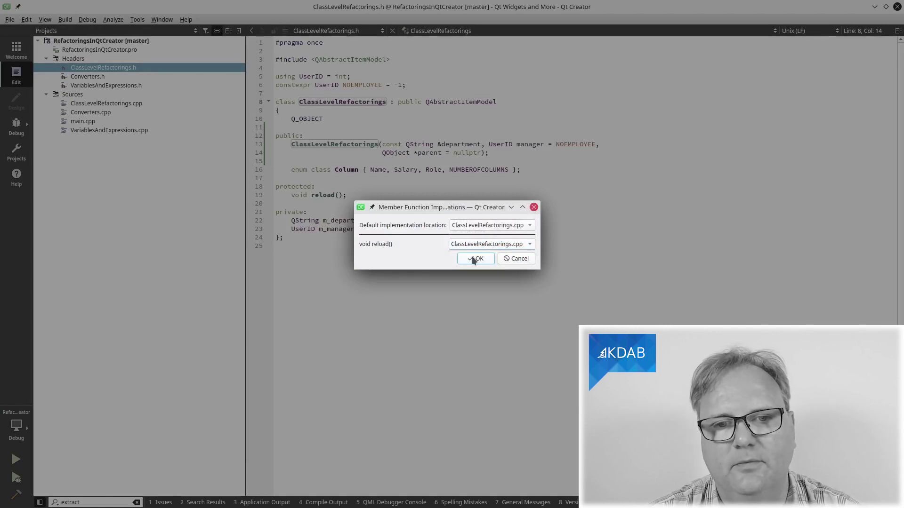
pyautogui.click(473, 257)
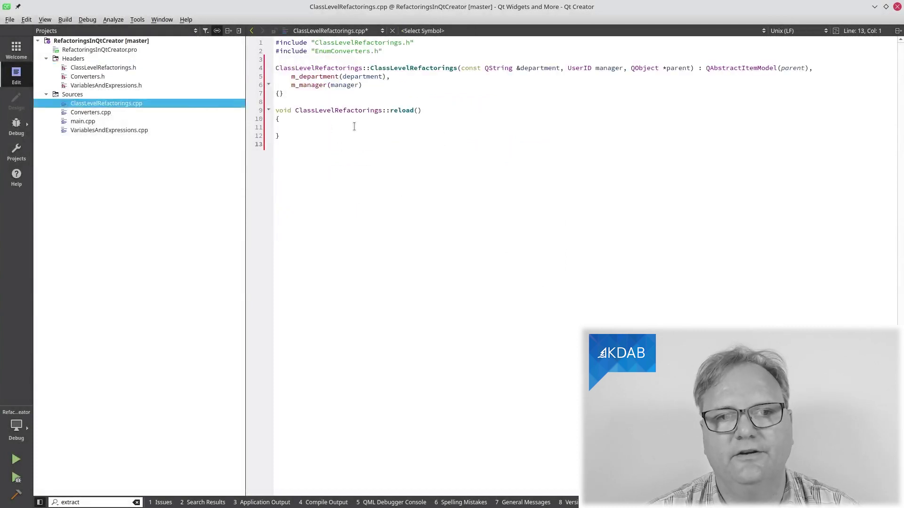
pyautogui.press('F4')
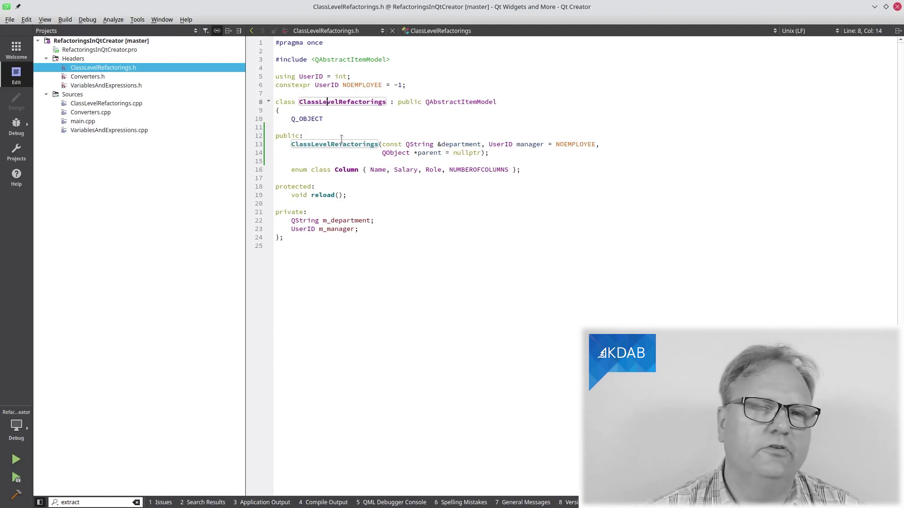
# - Declare void foo(); and void bar(); below reload() in the protected section
pyautogui.click(364, 195)
pyautogui.press('Return')
pyautogui.write('void')
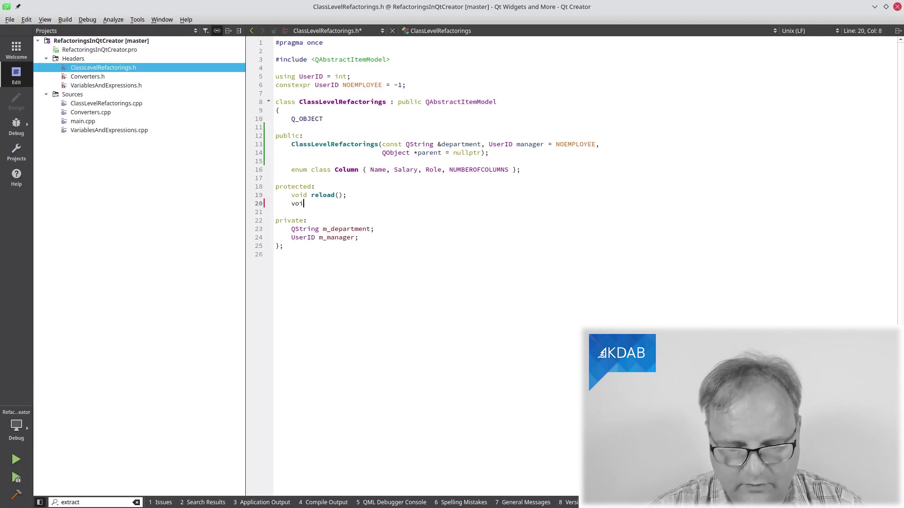
pyautogui.write(' foo();')
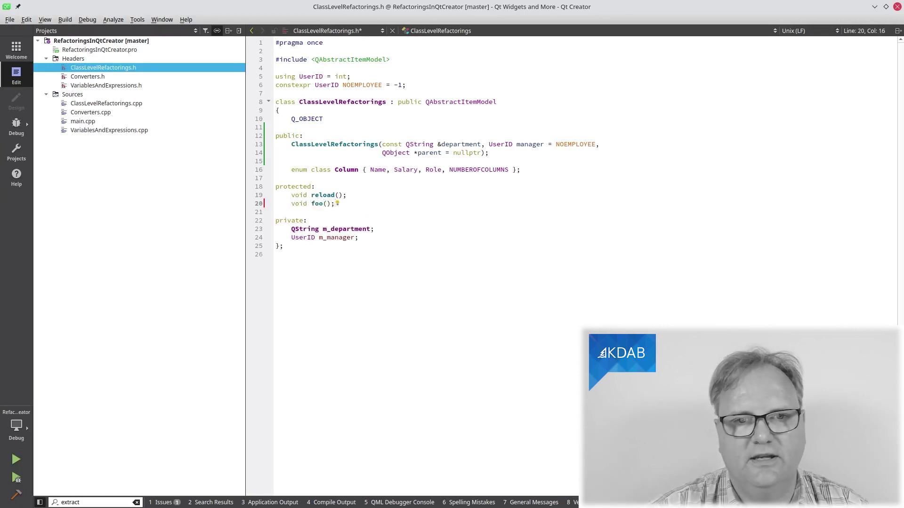
pyautogui.press('Return')
pyautogui.write('voif bar();')
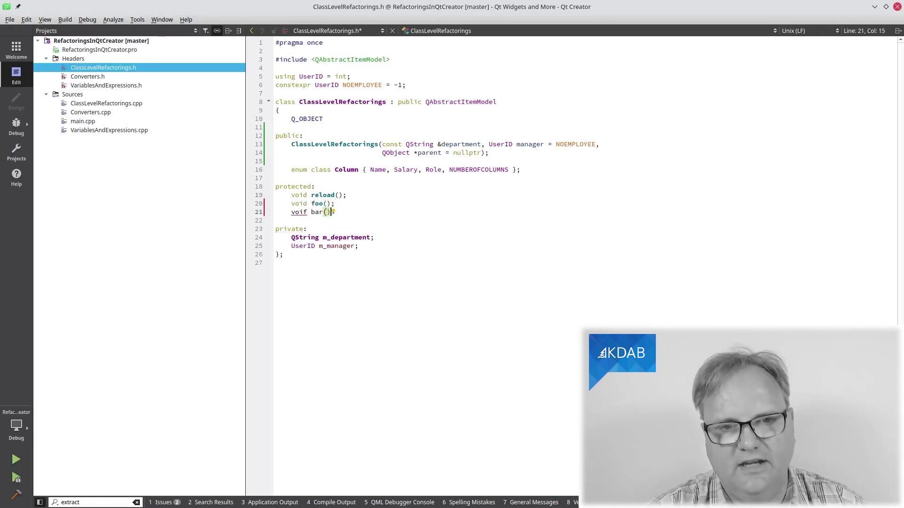
pyautogui.press('Left')
pyautogui.press('Left')
pyautogui.press('Left')
pyautogui.press('Left')
pyautogui.press('Left')
pyautogui.press('Left')
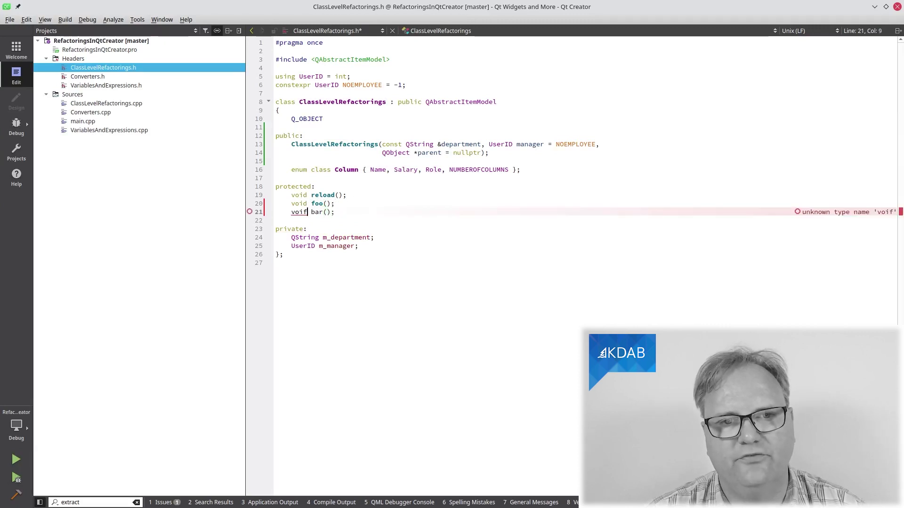
# - Generate empty foo() and bar() definitions in ClassLevelRefactorings.cpp
pyautogui.click(354, 102)
pyautogui.hotkey('alt', 'Return')
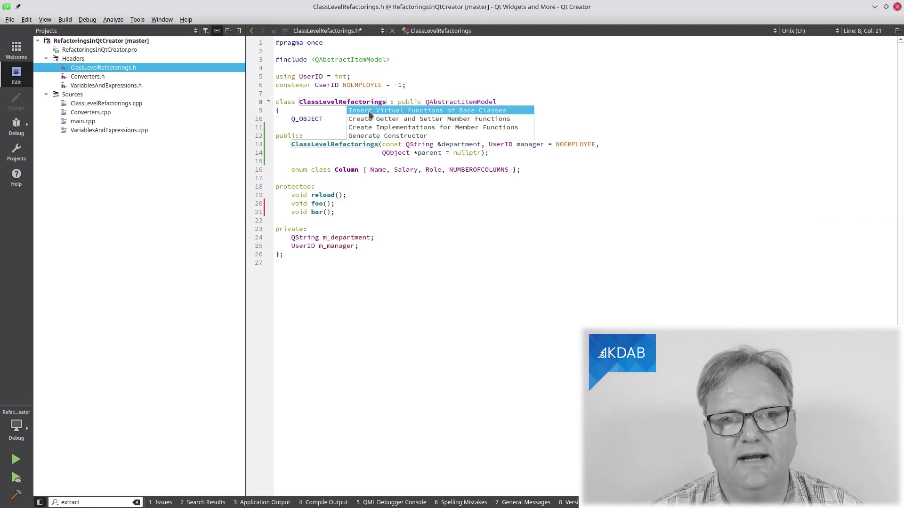
pyautogui.click(505, 128)
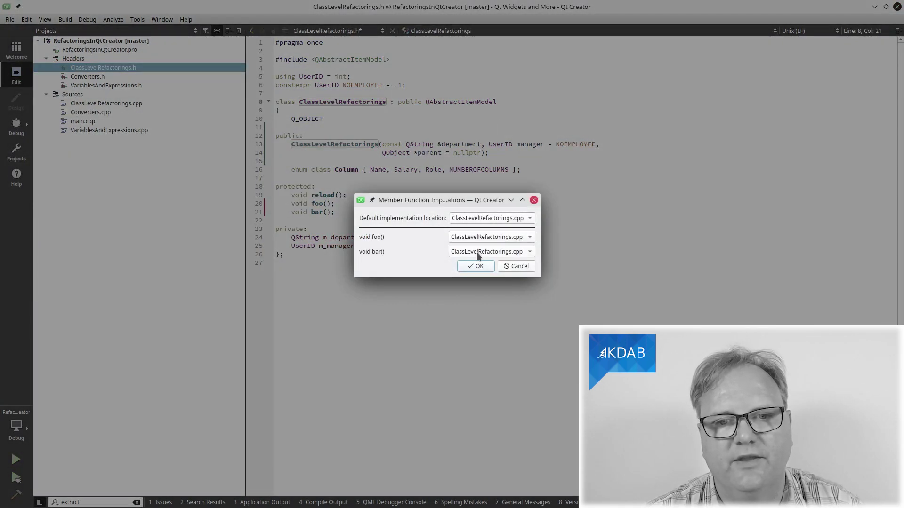
pyautogui.click(508, 268)
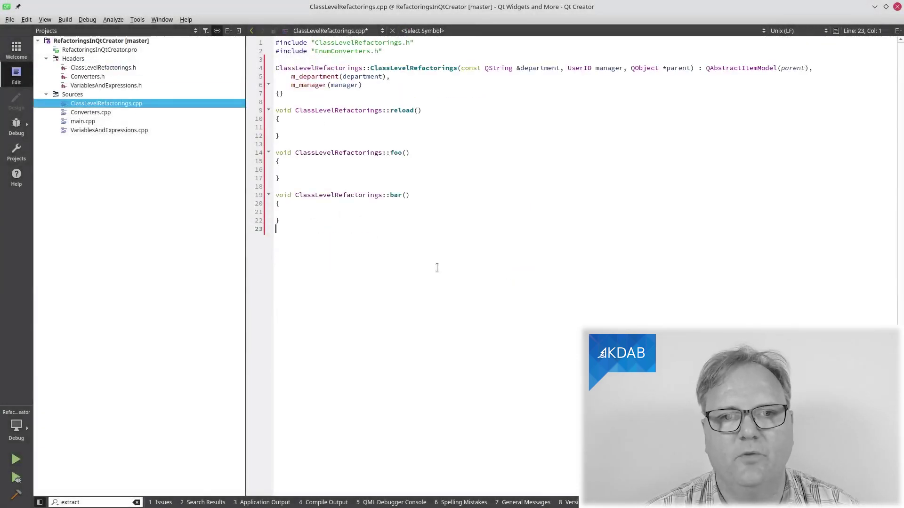
pyautogui.hotkey('ctrl', 'Tab')
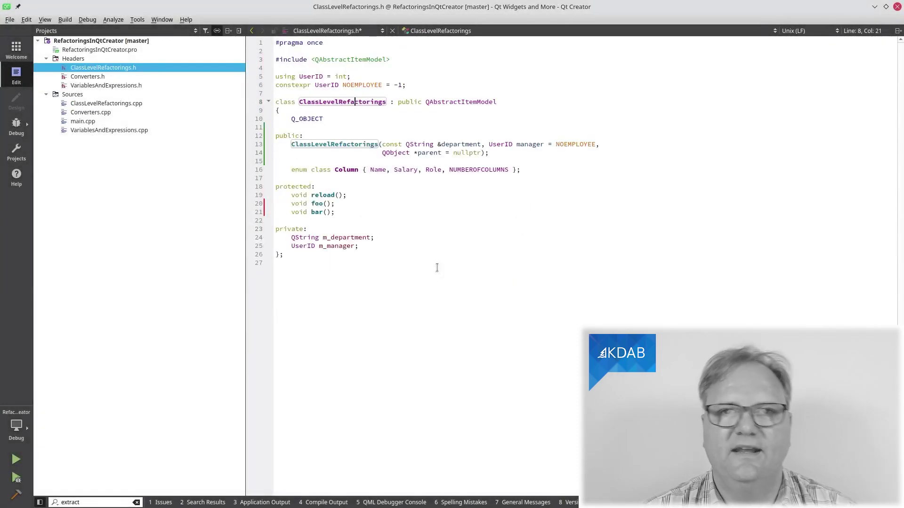
# - Generate getters and setters for m_department and m_manager, plus managerChanged signal and manager Q_PROPERTY
pyautogui.hotkey('alt', 'Return')
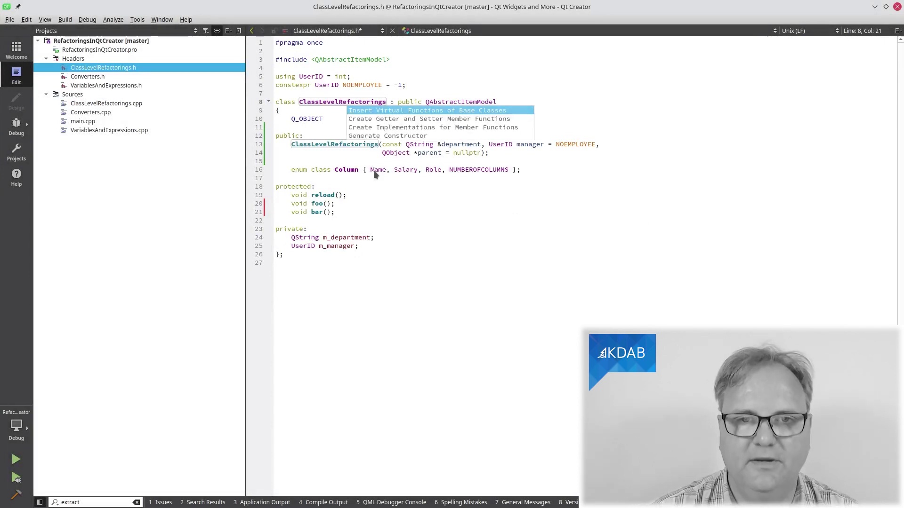
pyautogui.click(459, 118)
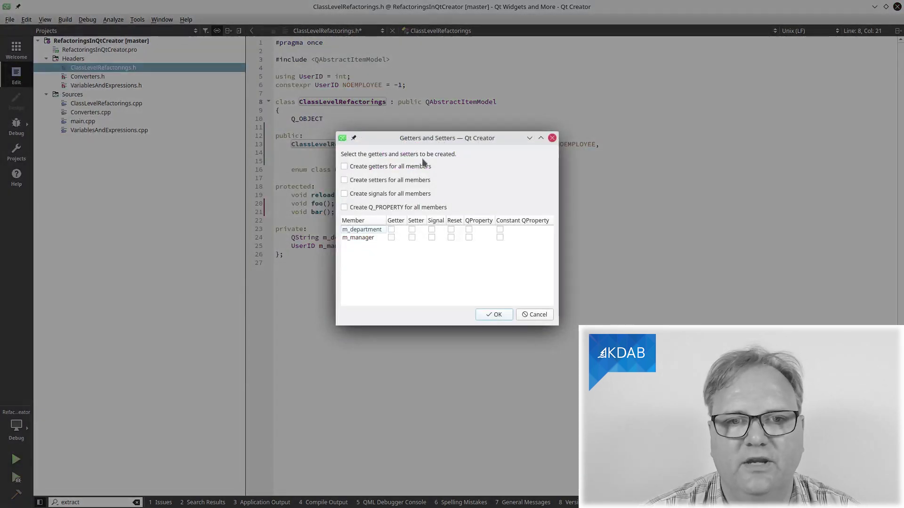
pyautogui.click(413, 165)
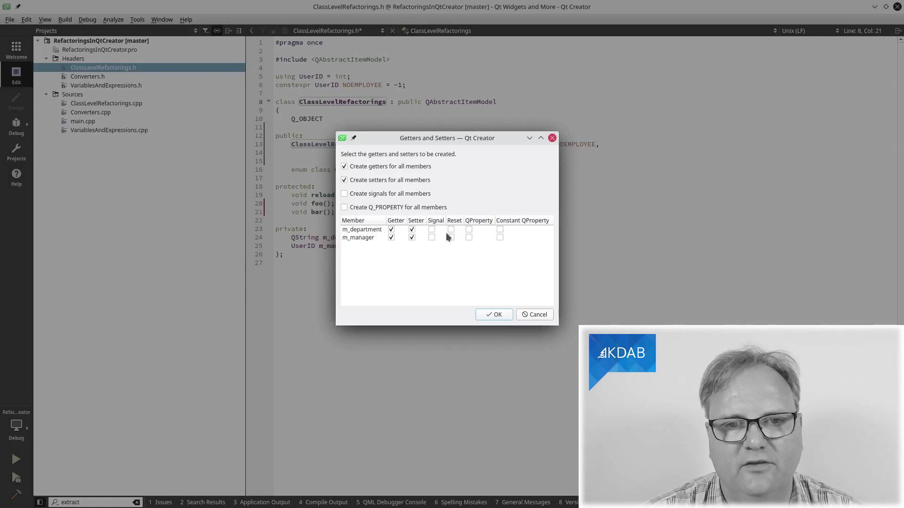
pyautogui.click(432, 238)
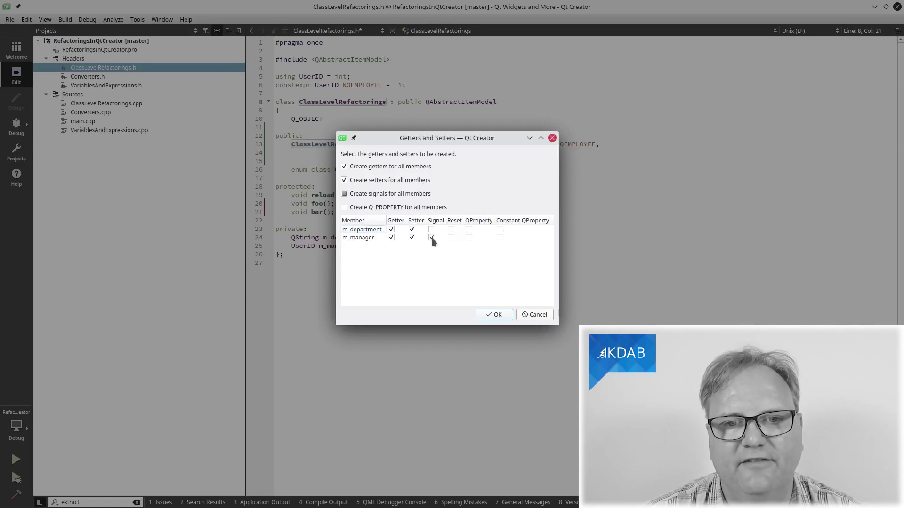
pyautogui.click(469, 238)
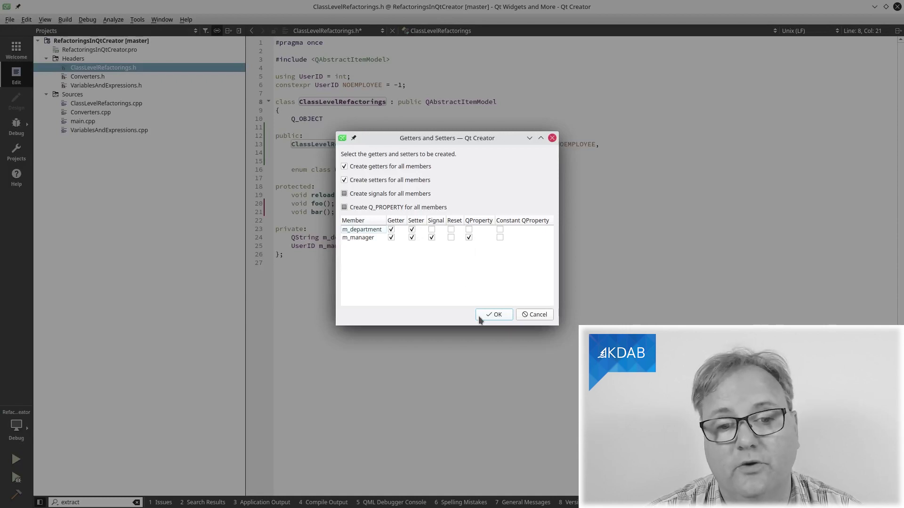
pyautogui.click(498, 314)
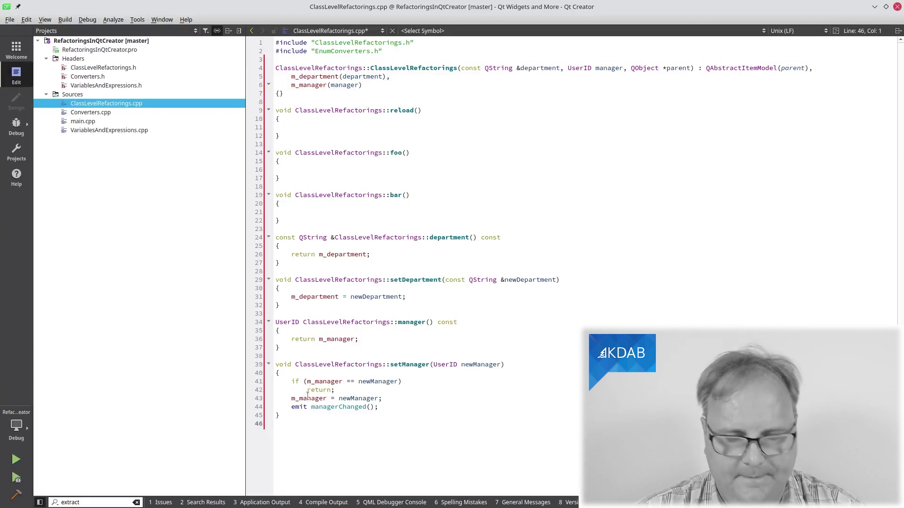
pyautogui.press('F4')
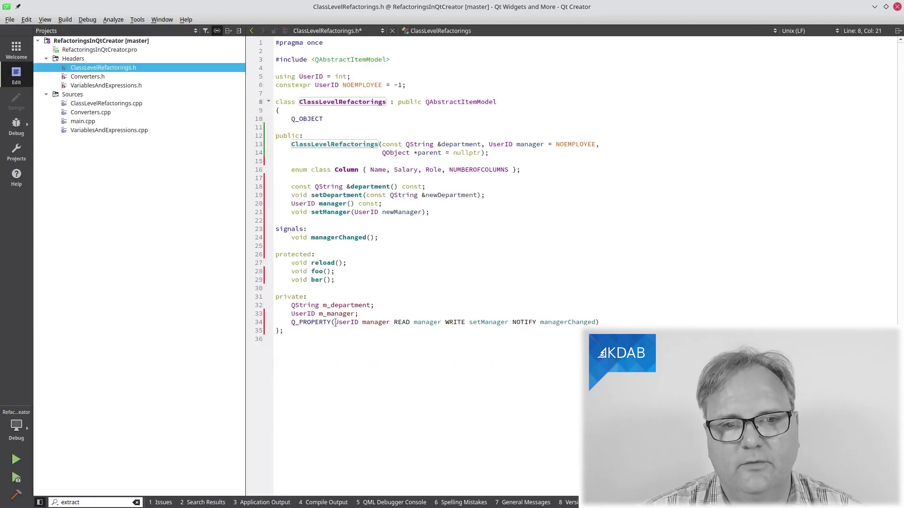
pyautogui.click(335, 322)
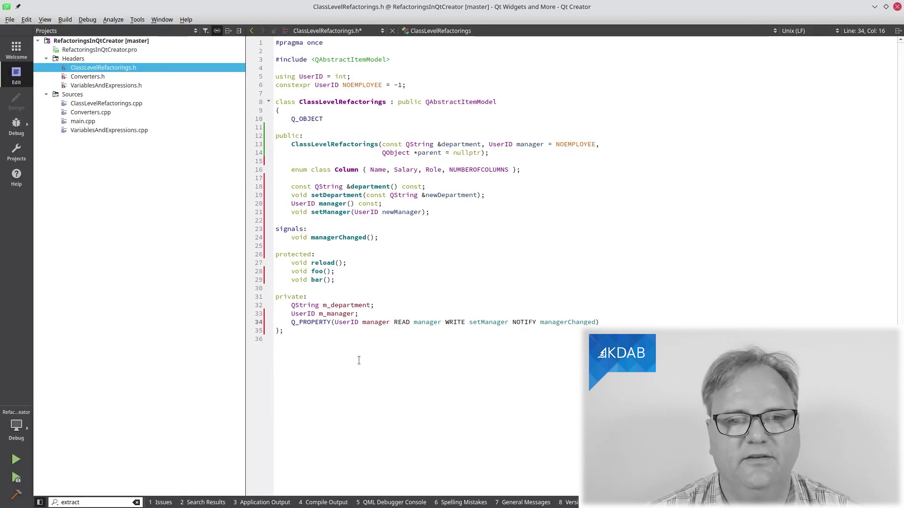
# - Move the manager Q_PROPERTY line up to sit directly below Q_OBJECT
pyautogui.hotkey('ctrl', 'shift', 'Up')
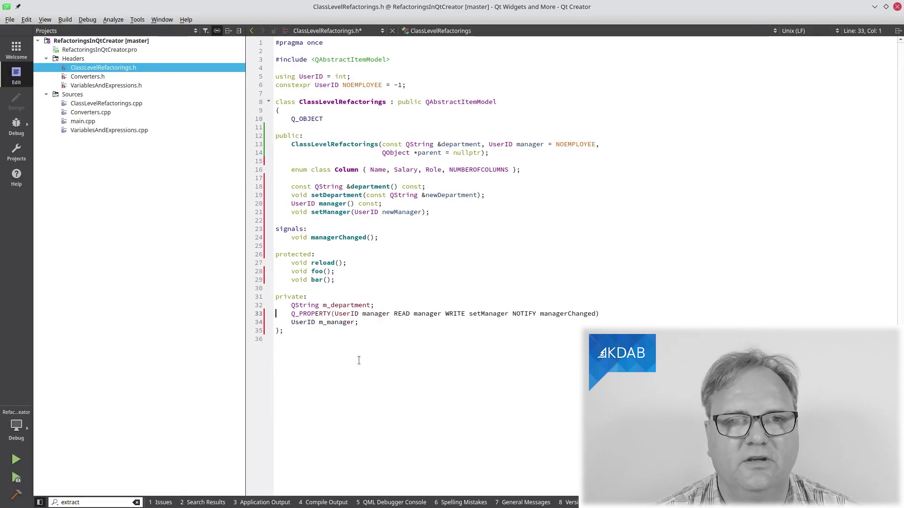
pyautogui.hotkey('ctrl', 'shift', 'Up')
pyautogui.hotkey('ctrl', 'shift', 'Up')
pyautogui.hotkey('ctrl', 'shift', 'Up')
pyautogui.hotkey('ctrl', 'shift', 'Up')
pyautogui.hotkey('ctrl', 'shift', 'Up')
pyautogui.hotkey('ctrl', 'shift', 'Up')
pyautogui.hotkey('ctrl', 'shift', 'Up')
pyautogui.hotkey('ctrl', 'shift', 'Up')
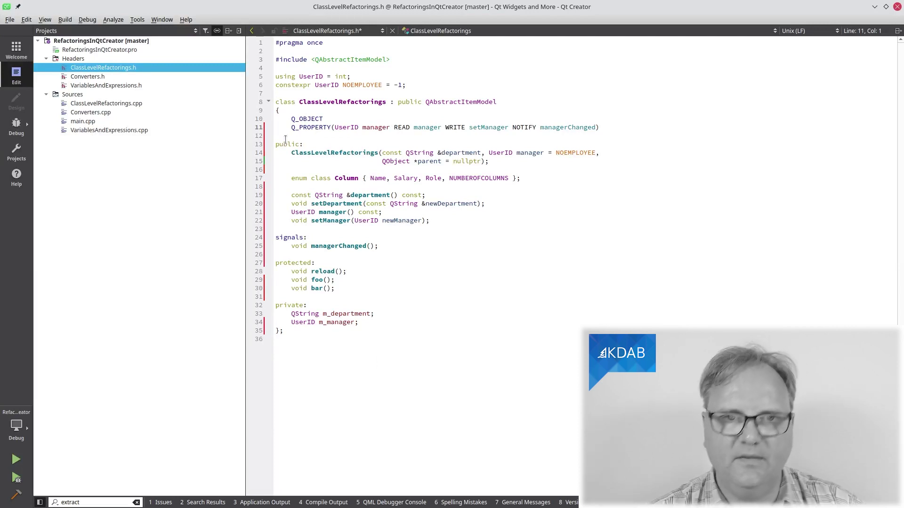
pyautogui.click(342, 102)
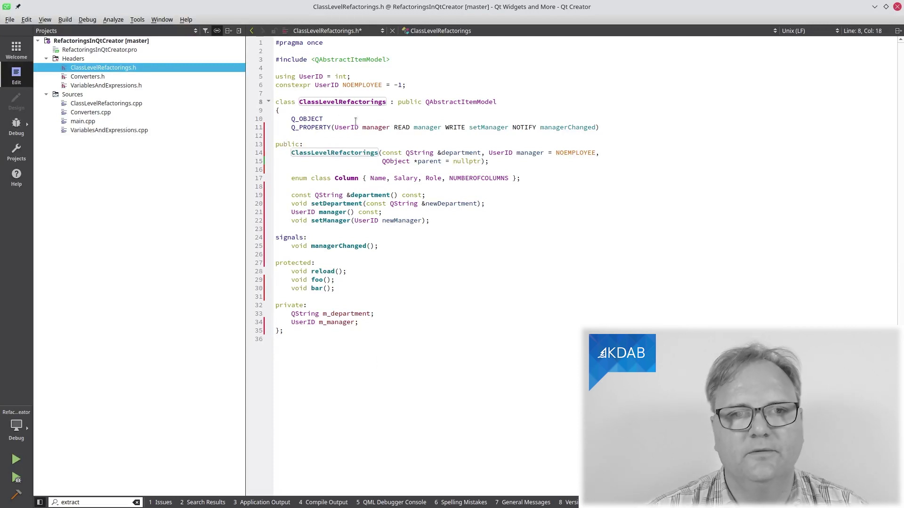
# - Insert override declarations for index, parent, rowCount, columnCount, data and headerData, defined in the implementation file
pyautogui.hotkey('alt', 'Return')
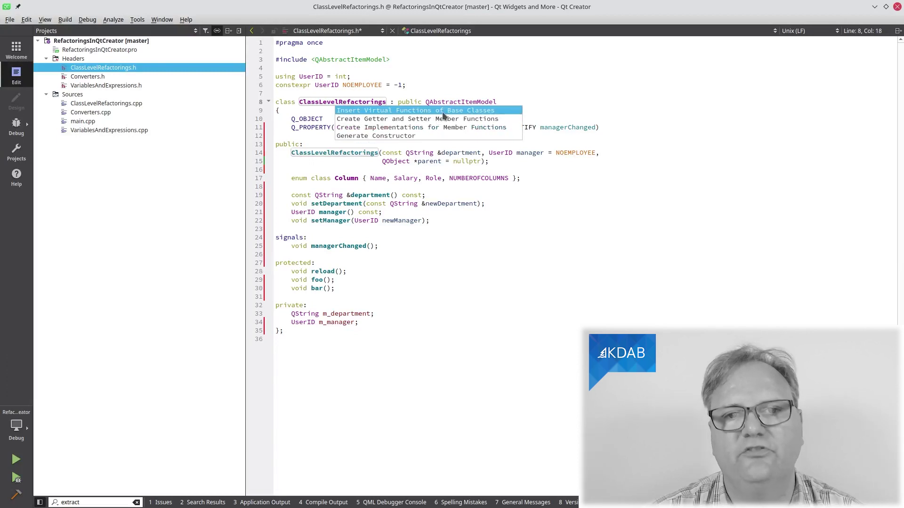
pyautogui.click(443, 112)
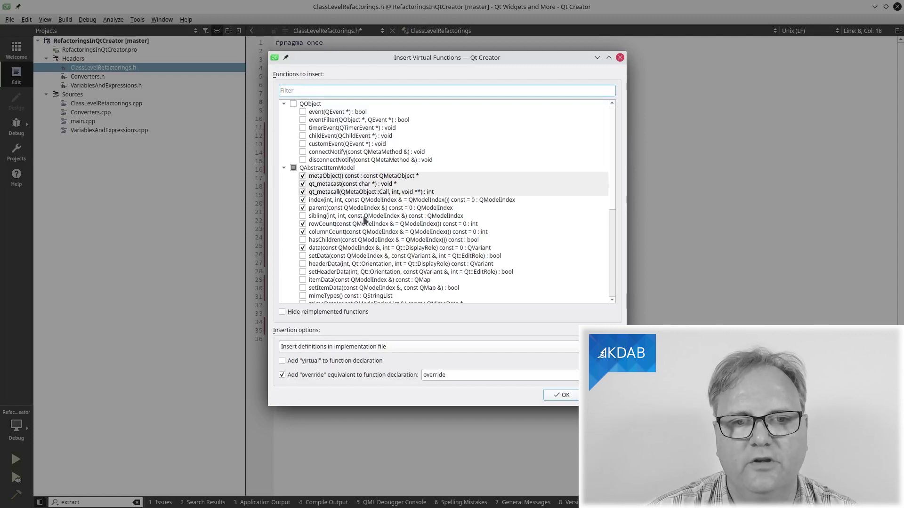
pyautogui.scroll(-1, 365, 220)
pyautogui.click(304, 239)
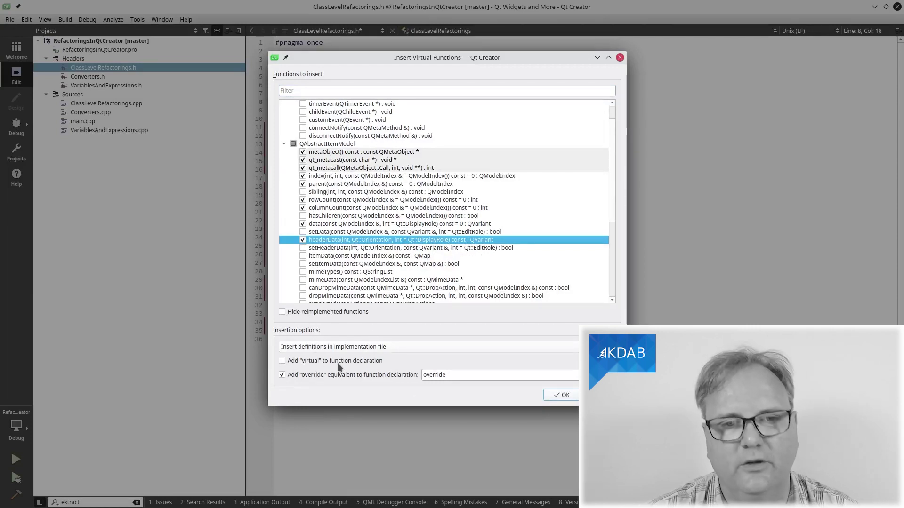
pyautogui.click(412, 347)
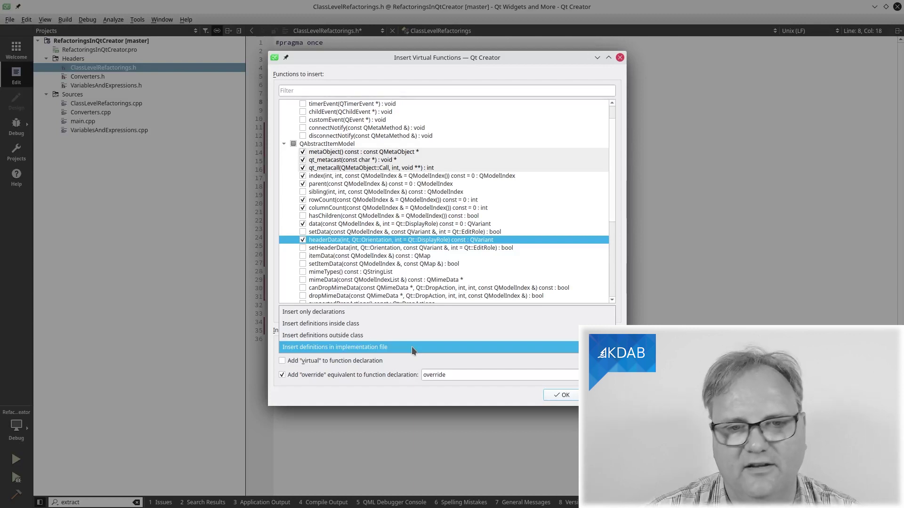
pyautogui.click(412, 347)
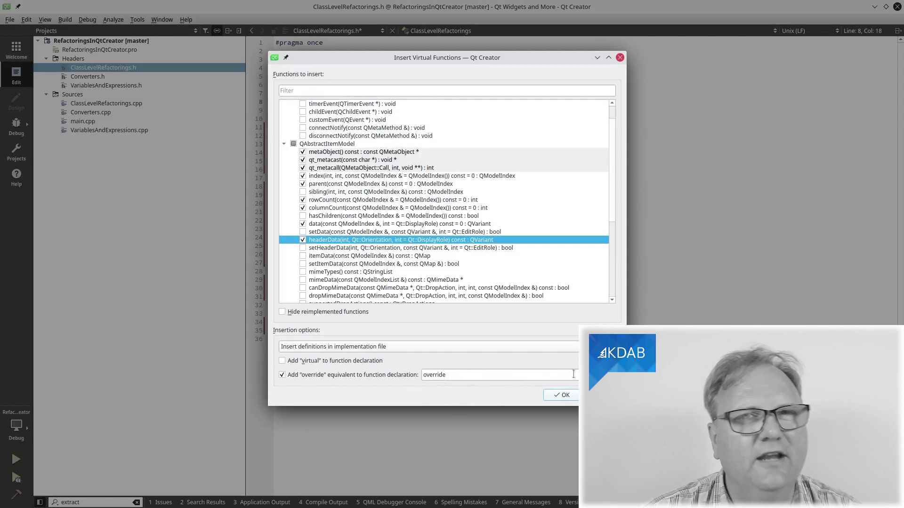
pyautogui.click(616, 375)
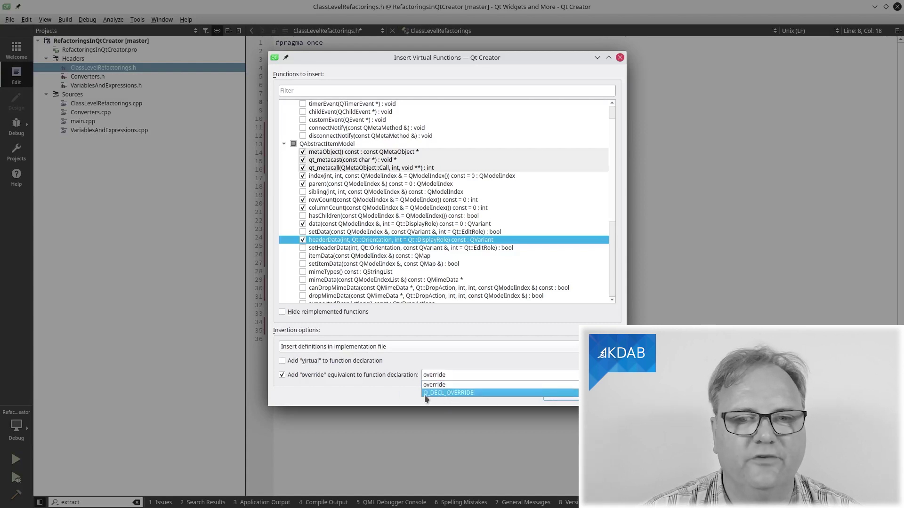
pyautogui.click(472, 383)
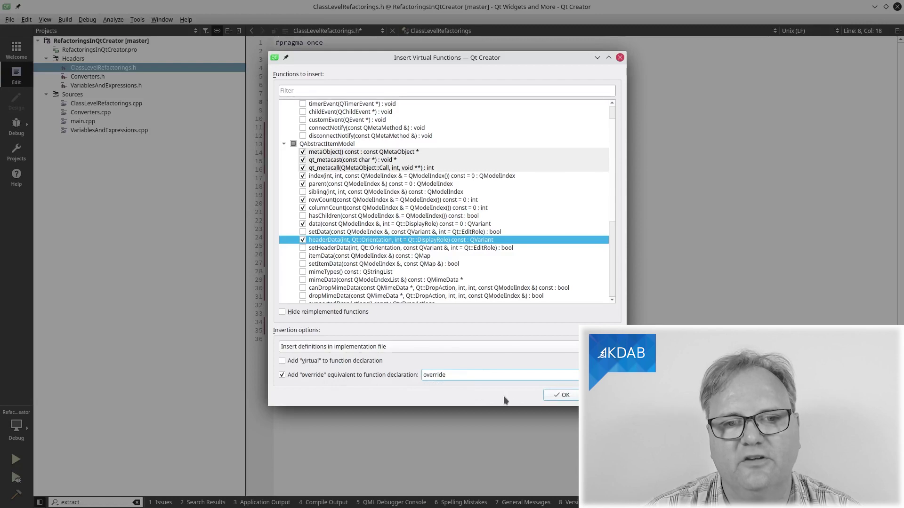
pyautogui.click(563, 396)
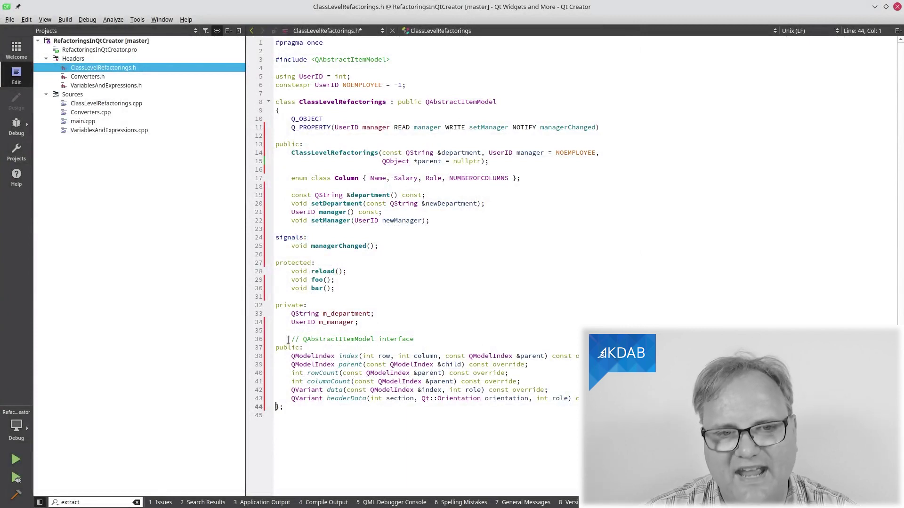
# - Delete the redundant public: line above the override declarations
pyautogui.click(304, 348)
pyautogui.hotkey('shift', 'Home')
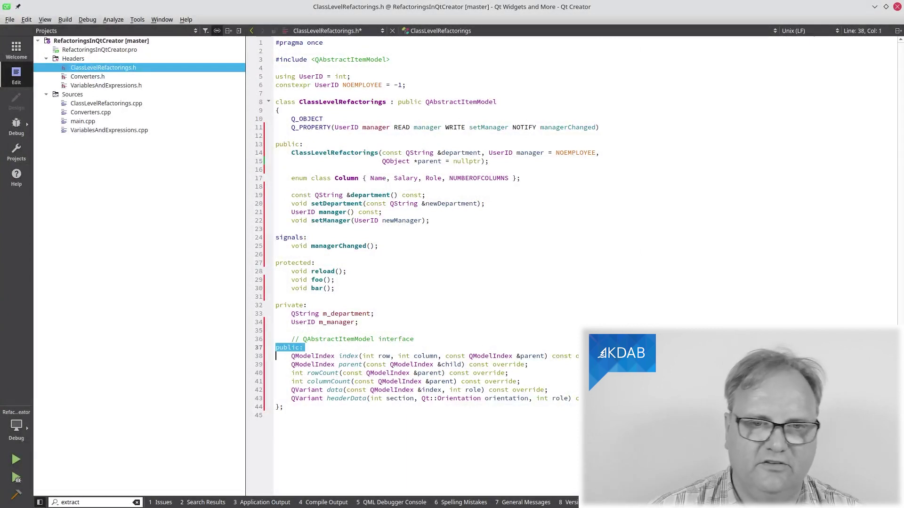
pyautogui.press('Delete')
pyautogui.press('Delete')
pyautogui.hotkey('shift', 'Up')
# - Move the override declarations up above signals: and add a blank line after them
pyautogui.hotkey('shift', 'Down')
pyautogui.hotkey('shift', 'Down')
pyautogui.hotkey('shift', 'Down')
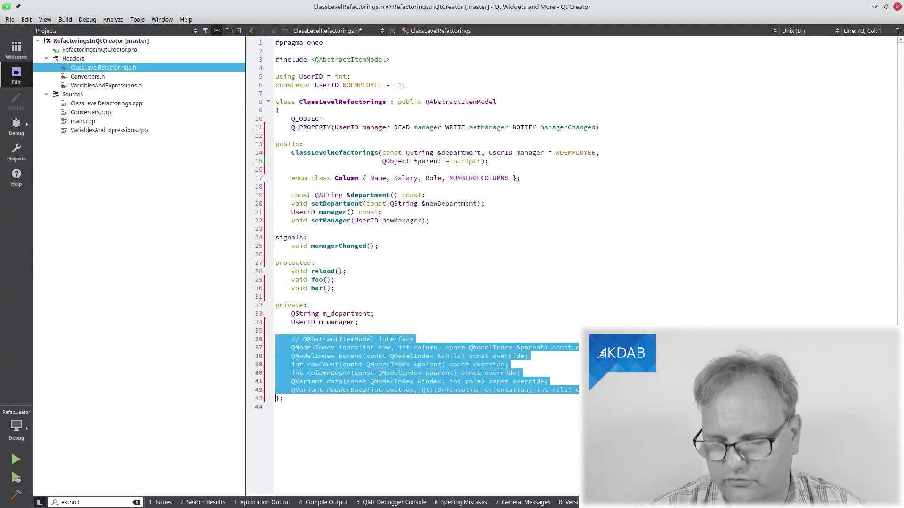
pyautogui.hotkey('ctrl', 'shift', 'Up')
pyautogui.hotkey('ctrl', 'shift', 'Up')
pyautogui.hotkey('ctrl', 'shift', 'Up')
pyautogui.hotkey('ctrl', 'shift', 'Up')
pyautogui.hotkey('ctrl', 'shift', 'Up')
pyautogui.hotkey('ctrl', 'shift', 'Up')
pyautogui.hotkey('ctrl', 'shift', 'Up')
pyautogui.hotkey('ctrl', 'shift', 'Up')
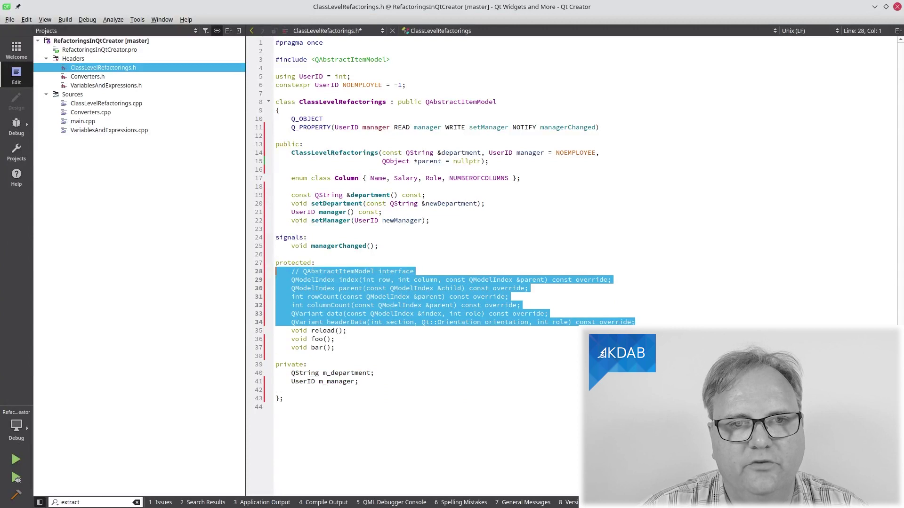
pyautogui.hotkey('ctrl', 'shift', 'Up')
pyautogui.hotkey('ctrl', 'shift', 'Up')
pyautogui.hotkey('ctrl', 'shift', 'Up')
pyautogui.hotkey('ctrl', 'shift', 'Up')
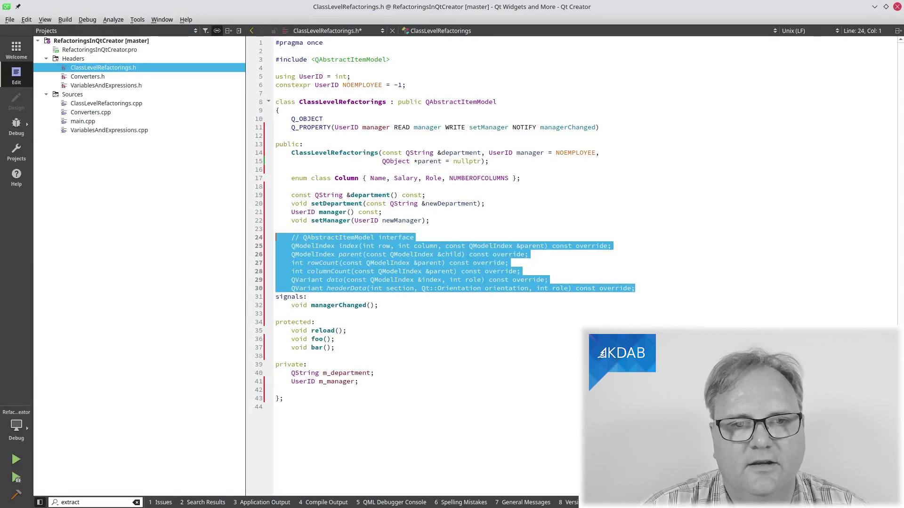
pyautogui.press('Down')
pyautogui.press('Return')
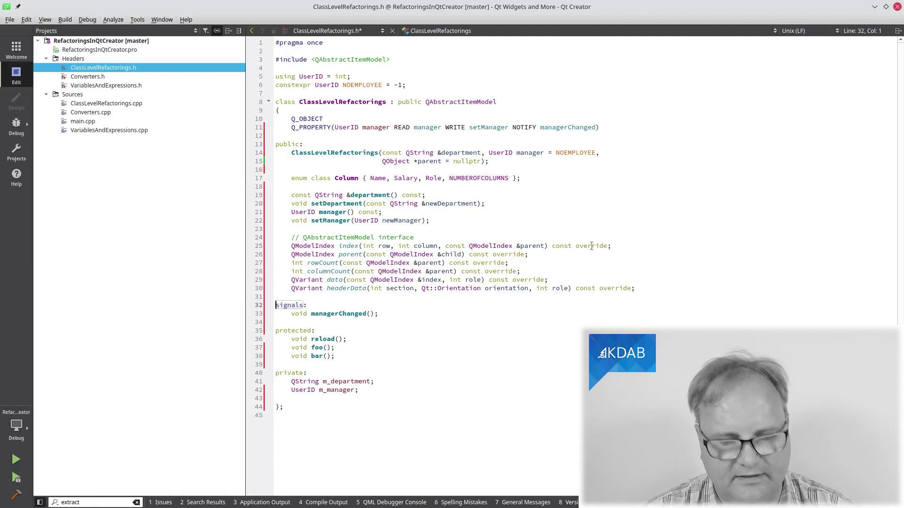
pyautogui.press('F4')
pyautogui.scroll(-2, 539, 277)
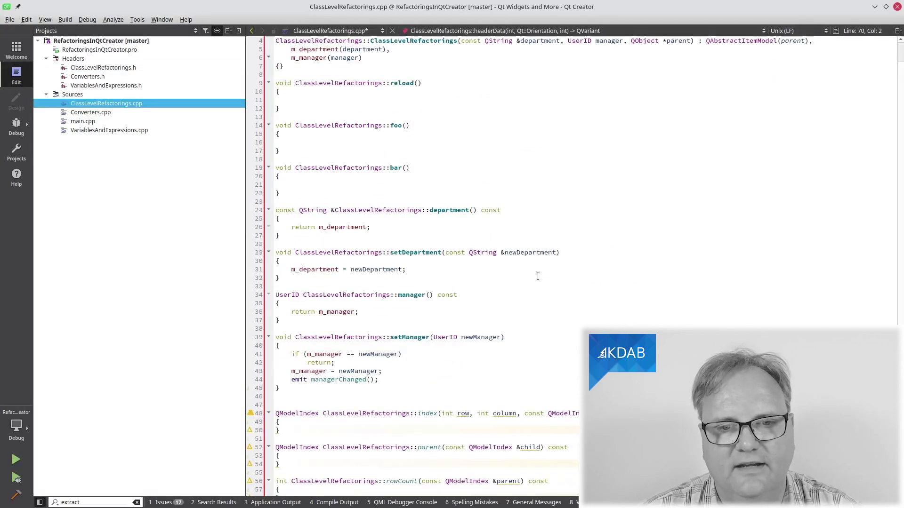
pyautogui.scroll(-2, 541, 316)
pyautogui.scroll(-2, 533, 382)
pyautogui.scroll(2, 535, 371)
pyautogui.scroll(-2, 538, 361)
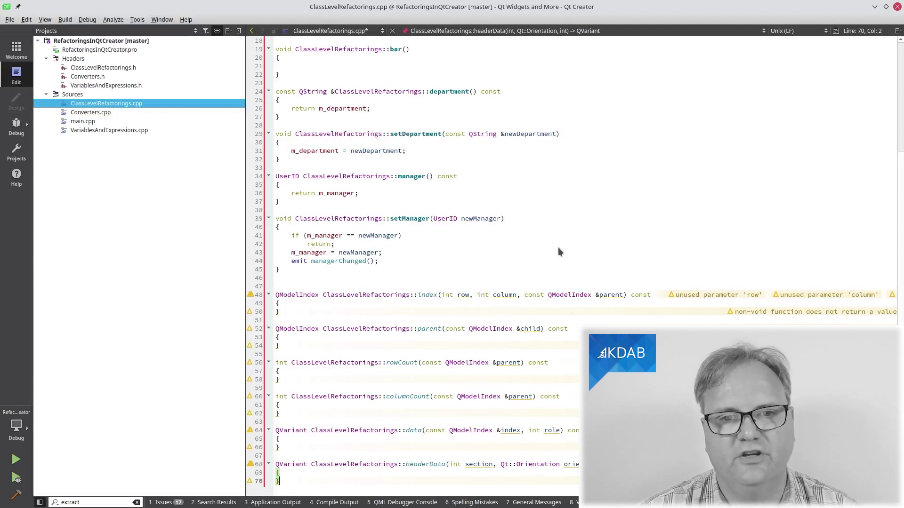
pyautogui.hotkey('ctrl', 'Tab')
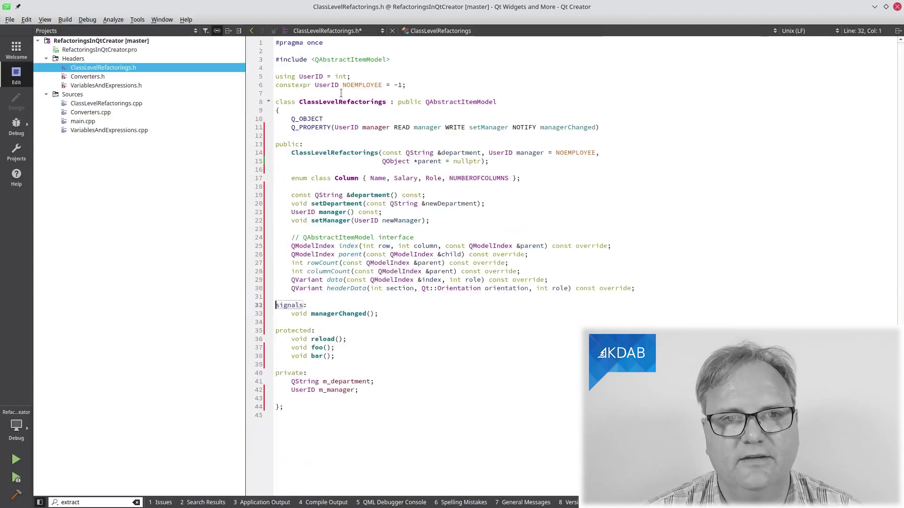
pyautogui.hotkey('alt', 'Return')
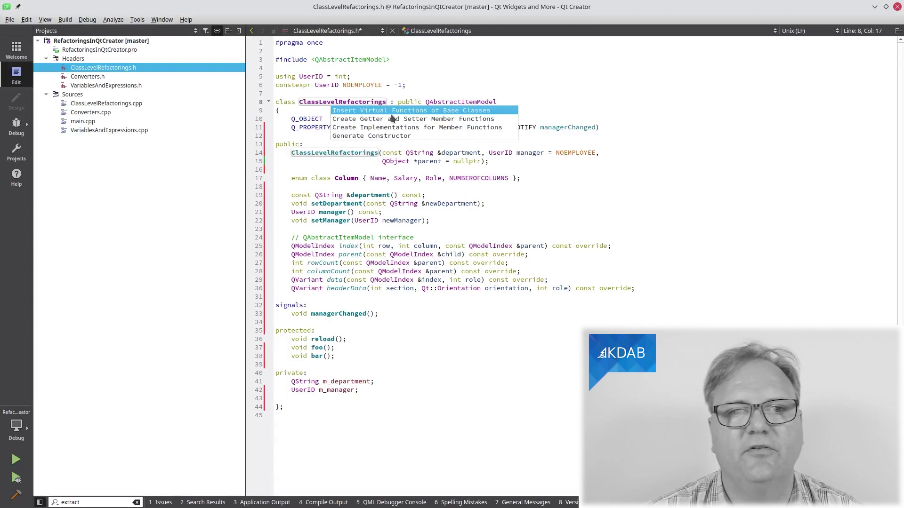
pyautogui.click(441, 56)
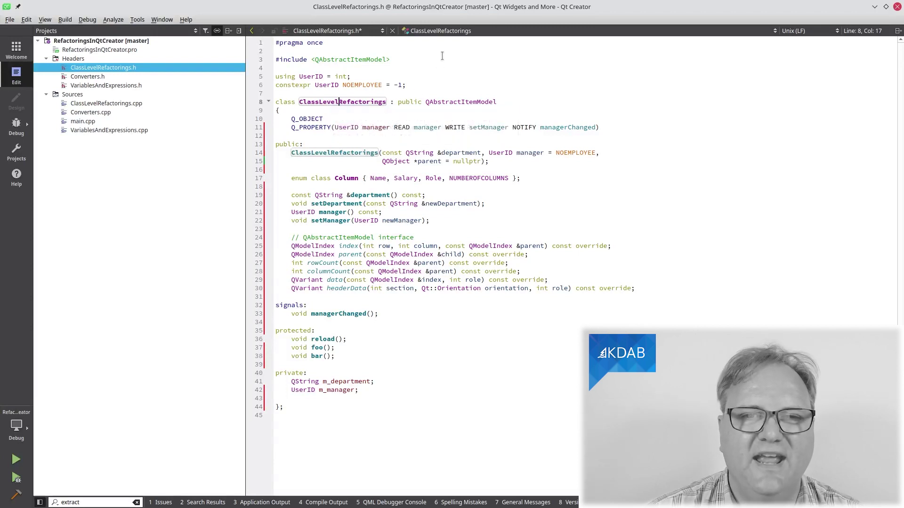
# - Switch the project's Quick Fixes from Global Settings to Custom Settings, with getters named <name>
pyautogui.click(21, 153)
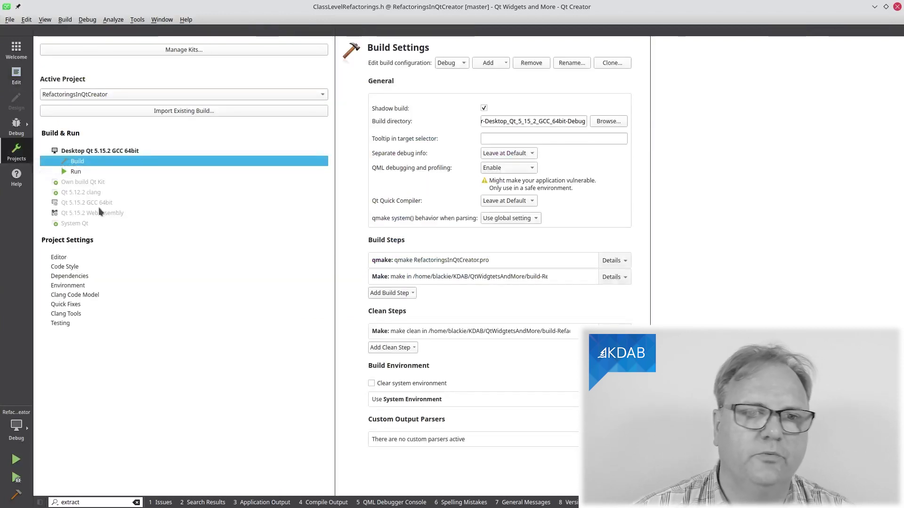
pyautogui.click(78, 309)
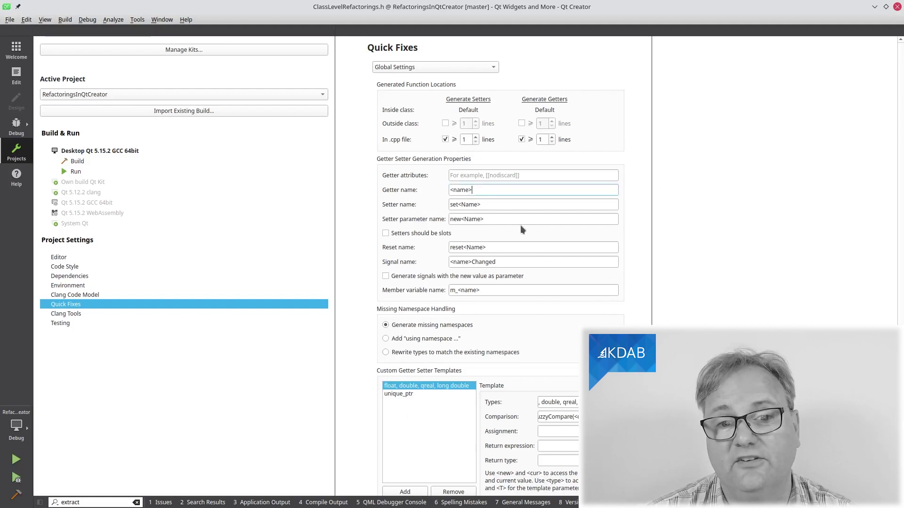
pyautogui.press('Home')
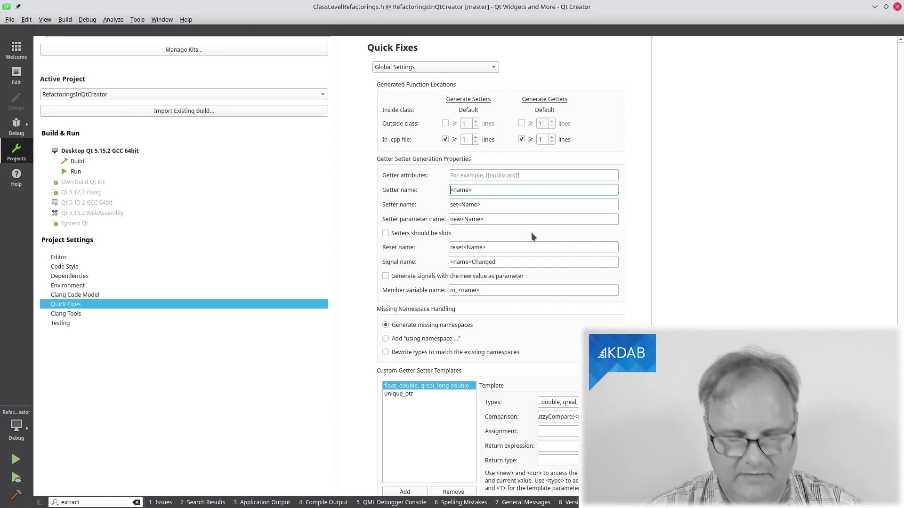
pyautogui.write('get')
pyautogui.press('Delete')
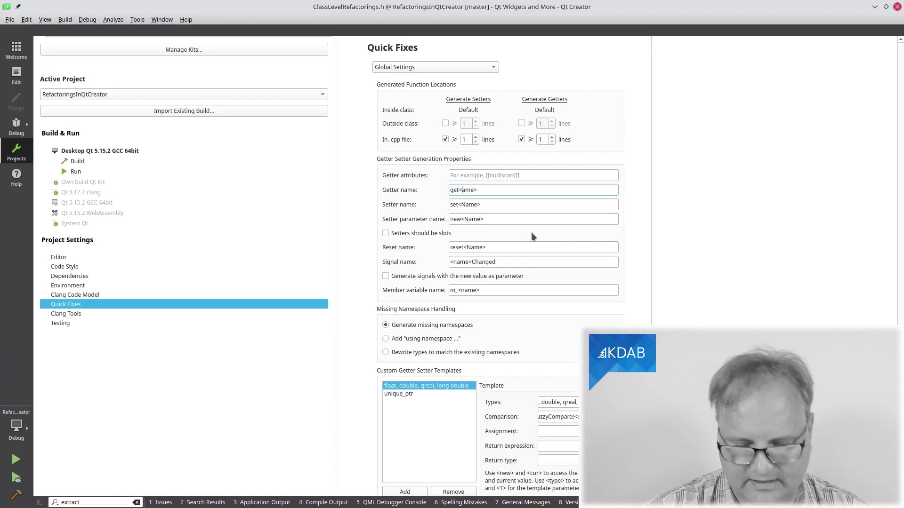
pyautogui.write('N')
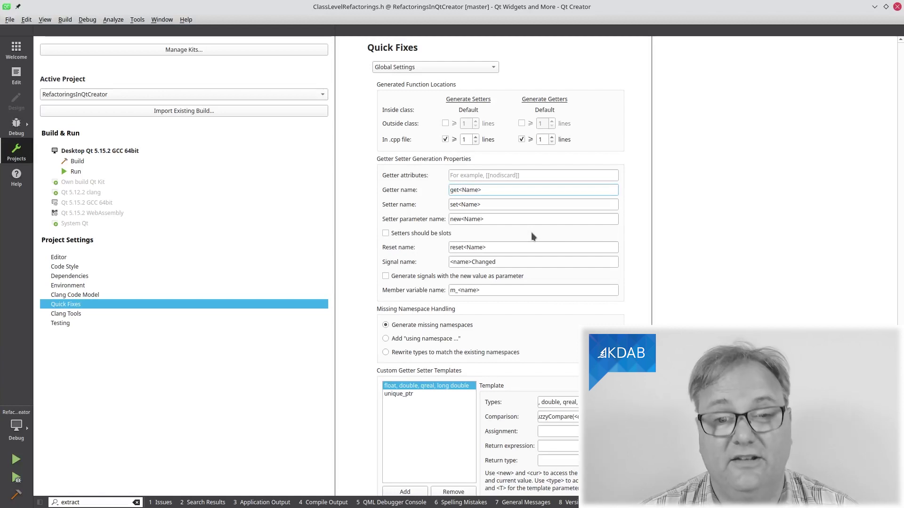
pyautogui.press('BackSpace')
pyautogui.write('n')
pyautogui.press('Home')
pyautogui.press('Delete')
pyautogui.press('Delete')
pyautogui.press('Delete')
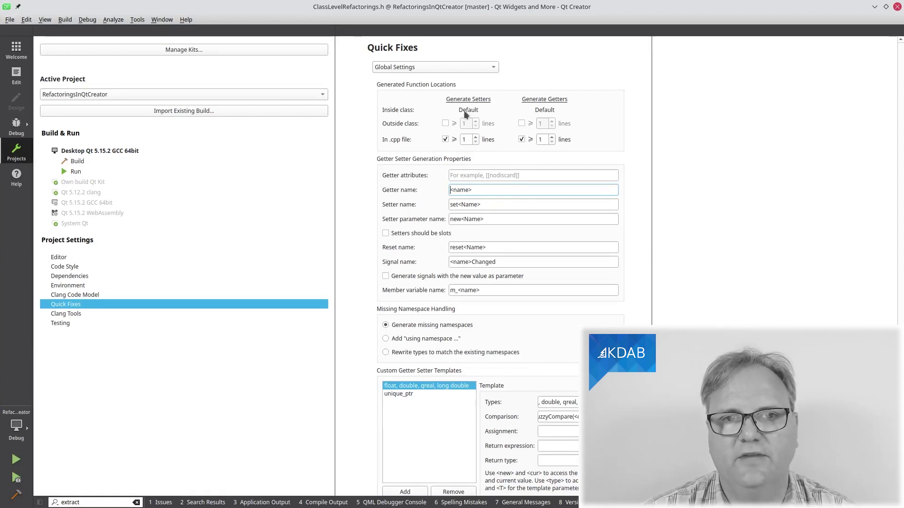
pyautogui.click(448, 67)
pyautogui.click(438, 79)
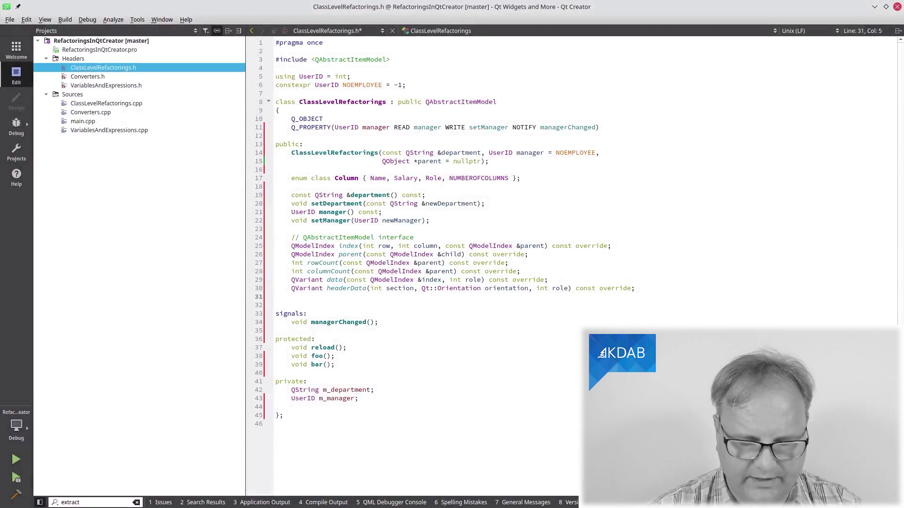
pyautogui.write('void b')
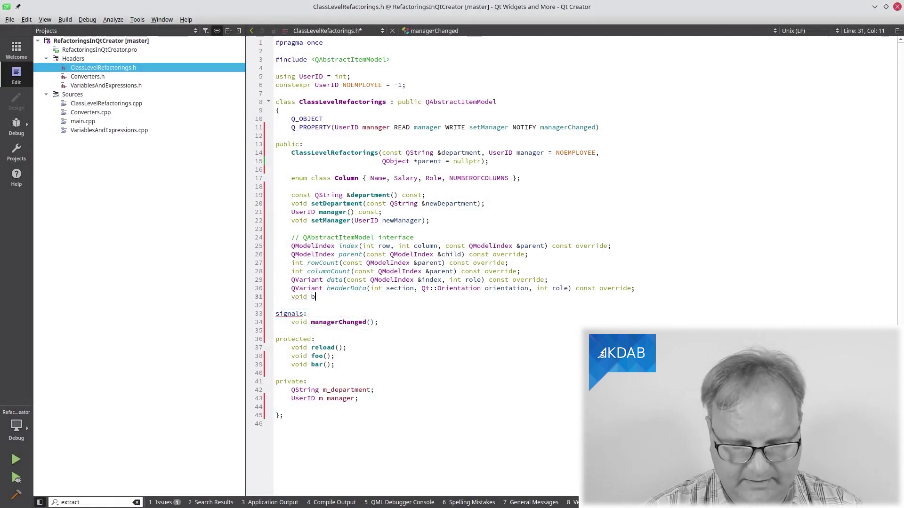
pyautogui.write('az(int i);')
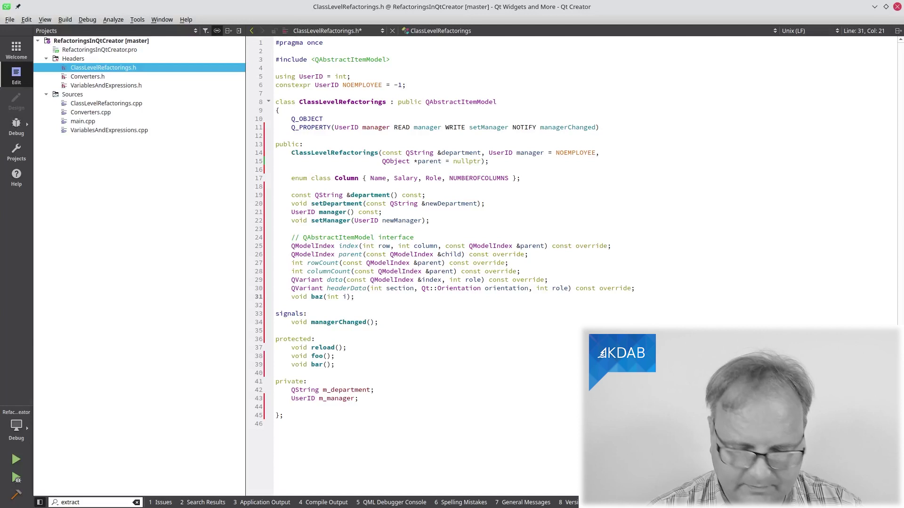
# - Generate an empty baz(int i) definition in ClassLevelRefactorings.cpp and return to the header
pyautogui.hotkey('alt', 'Return')
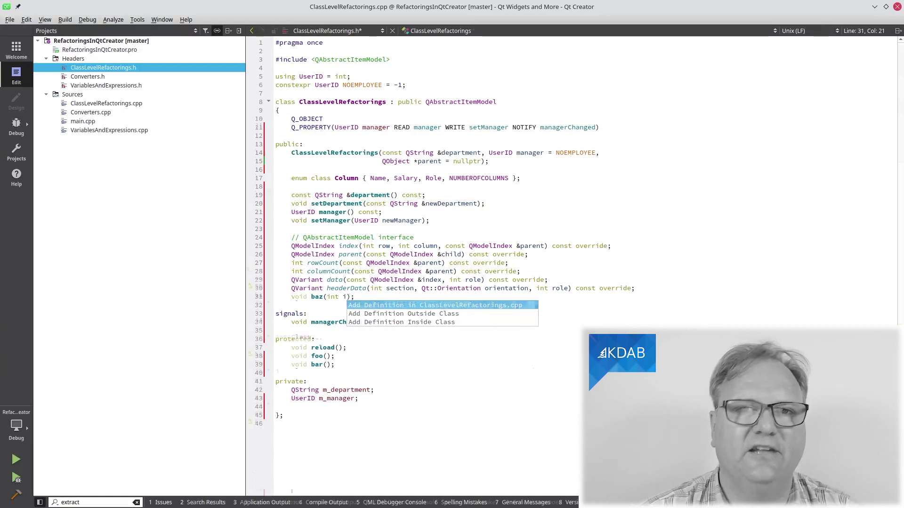
pyautogui.press('Return')
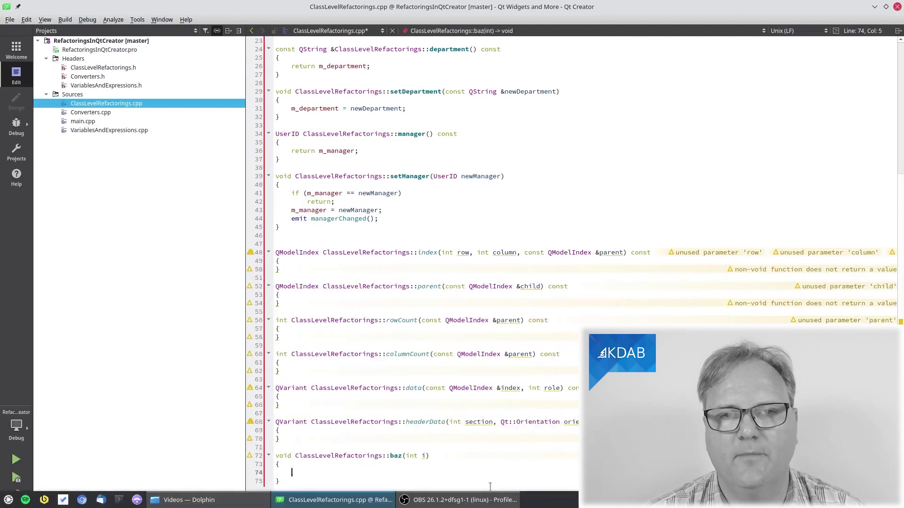
pyautogui.hotkey('ctrl', 'Tab')
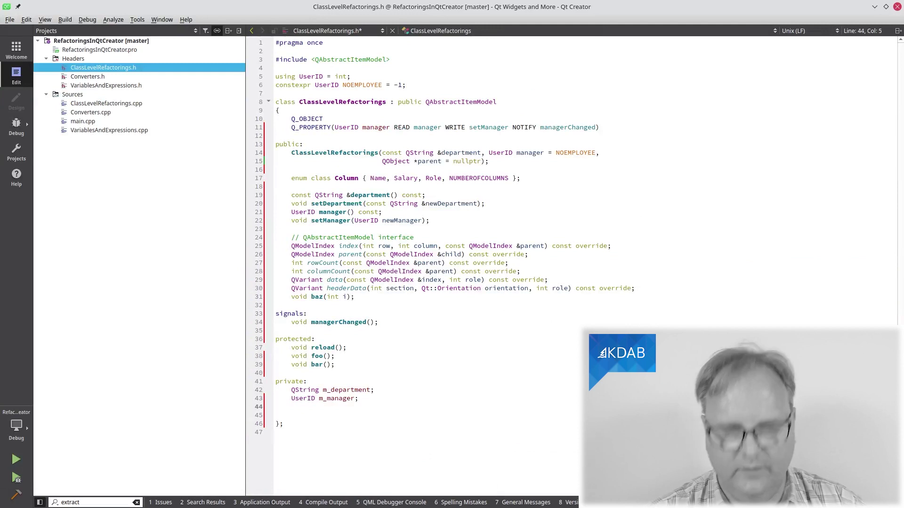
pyautogui.write('int m_')
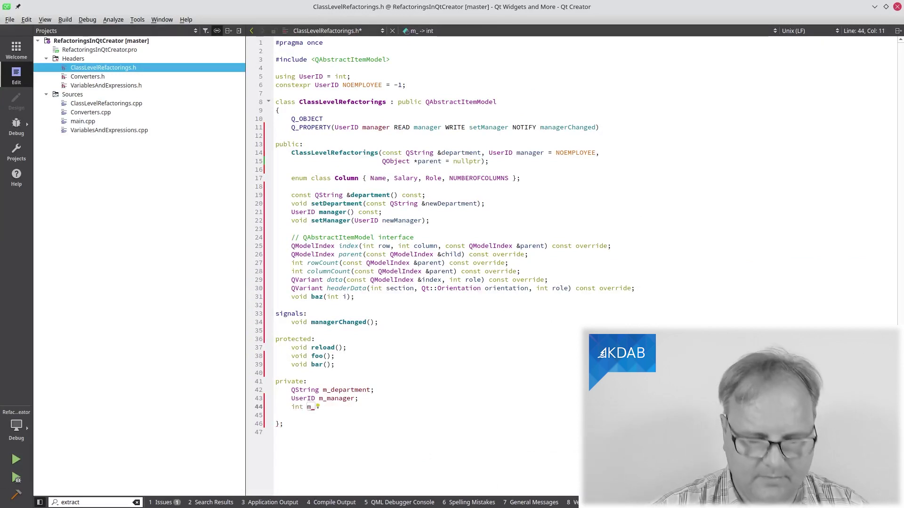
pyautogui.write('buh;')
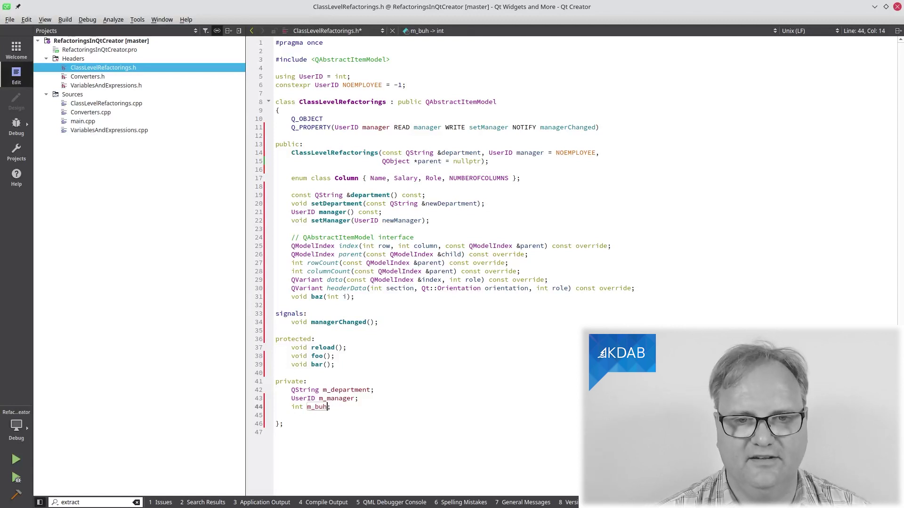
# - Use the quick fix on m_buh to generate its buh() getter and setBuh() setter
pyautogui.hotkey('alt', 'Return')
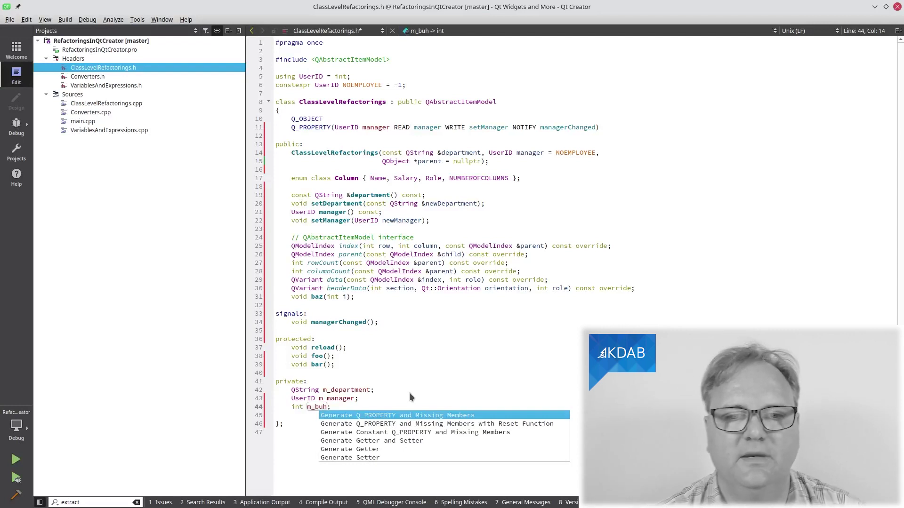
pyautogui.click(403, 441)
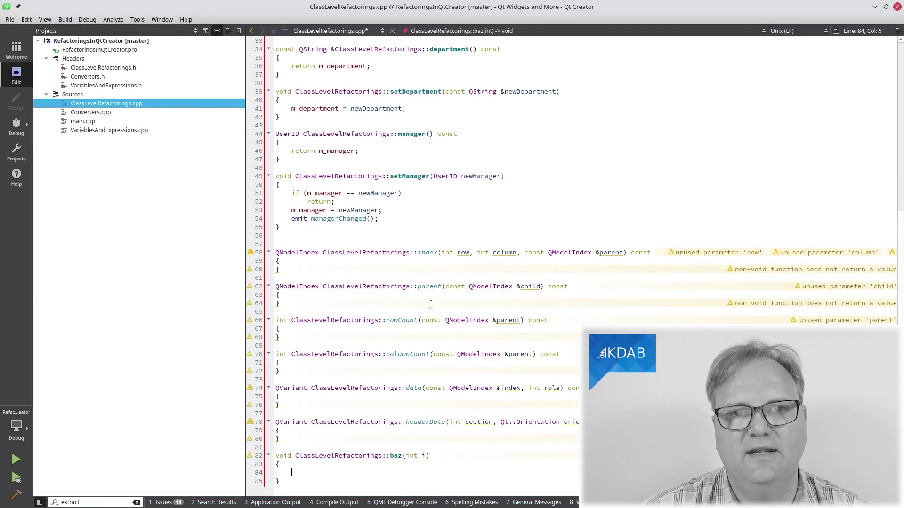
pyautogui.scroll(9, 432, 305)
pyautogui.scroll(2, 431, 300)
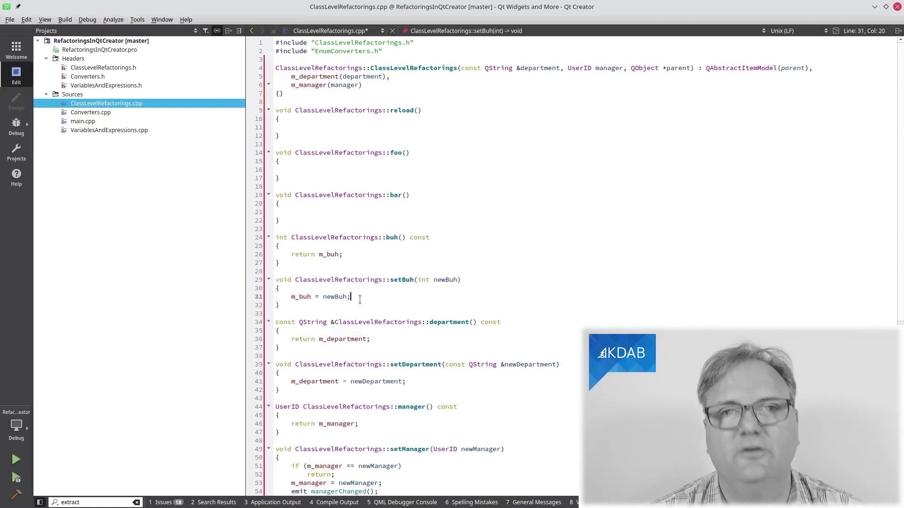
pyautogui.scroll(-1, 360, 300)
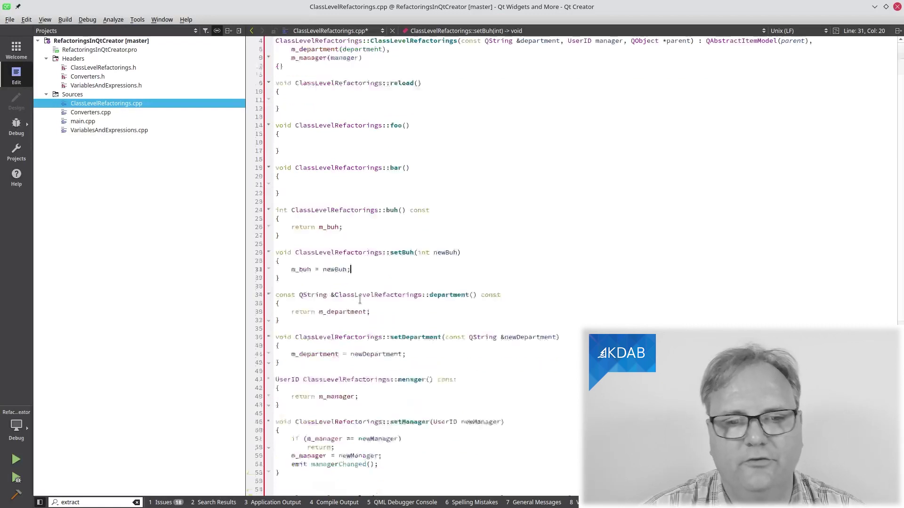
pyautogui.scroll(-3, 359, 300)
pyautogui.scroll(-2, 332, 320)
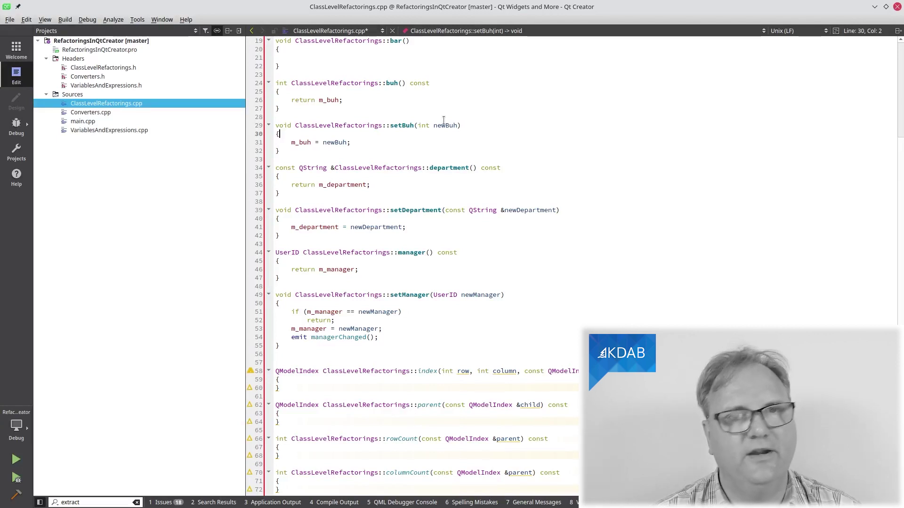
# - Check the new buh() declaration in the header, then add a line above setBuh in the source
pyautogui.press('F4')
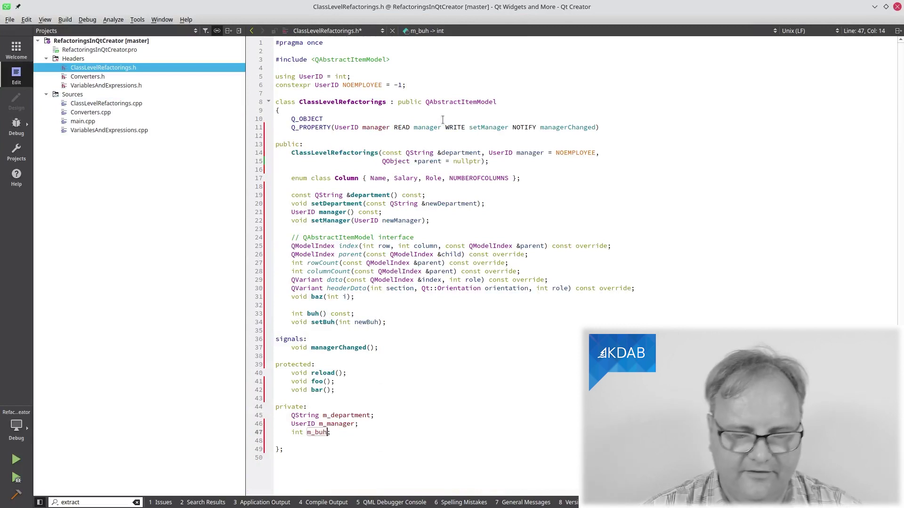
pyautogui.click(369, 314)
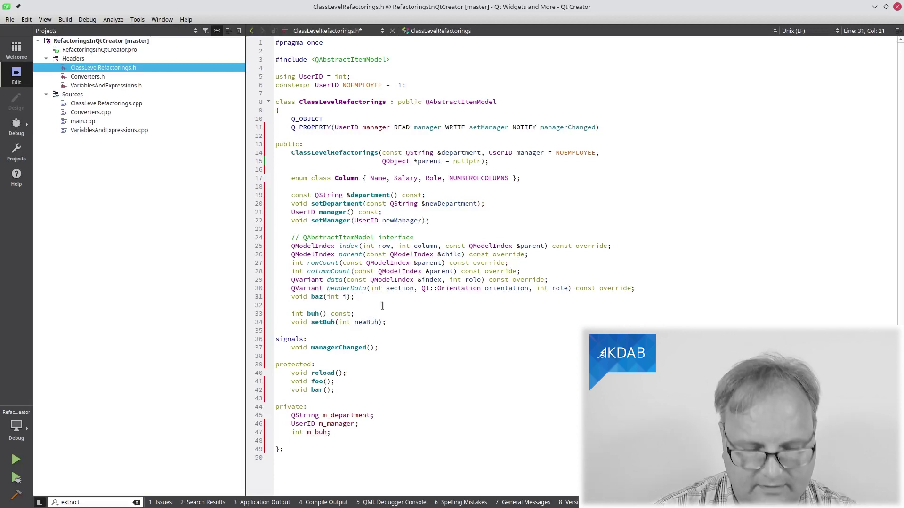
pyautogui.press('F4')
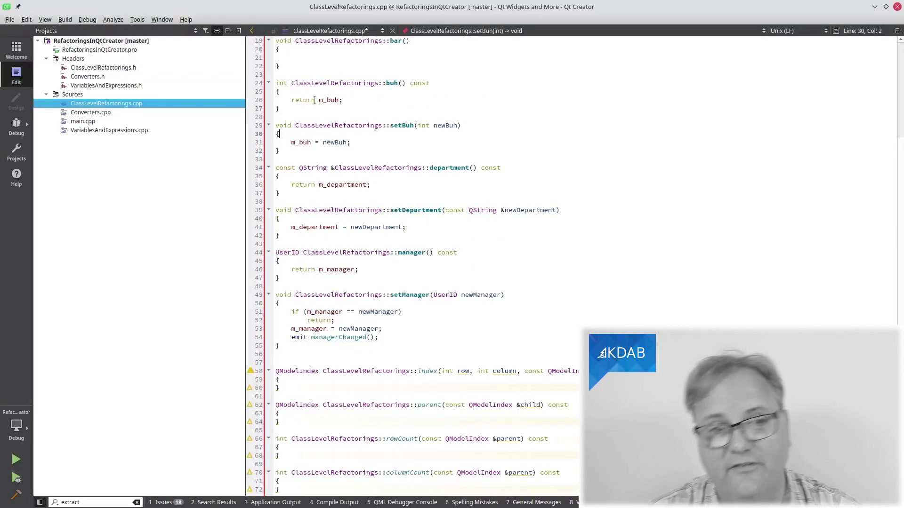
pyautogui.press('Return')
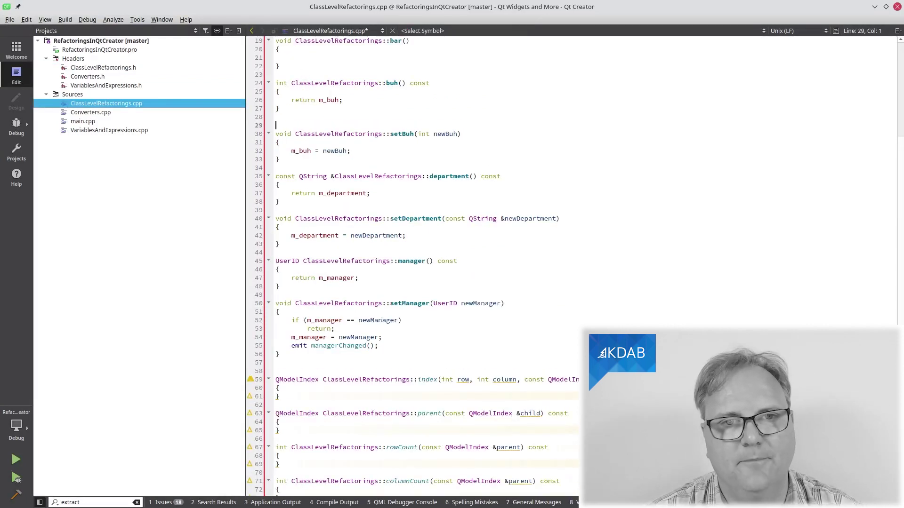
pyautogui.write('int')
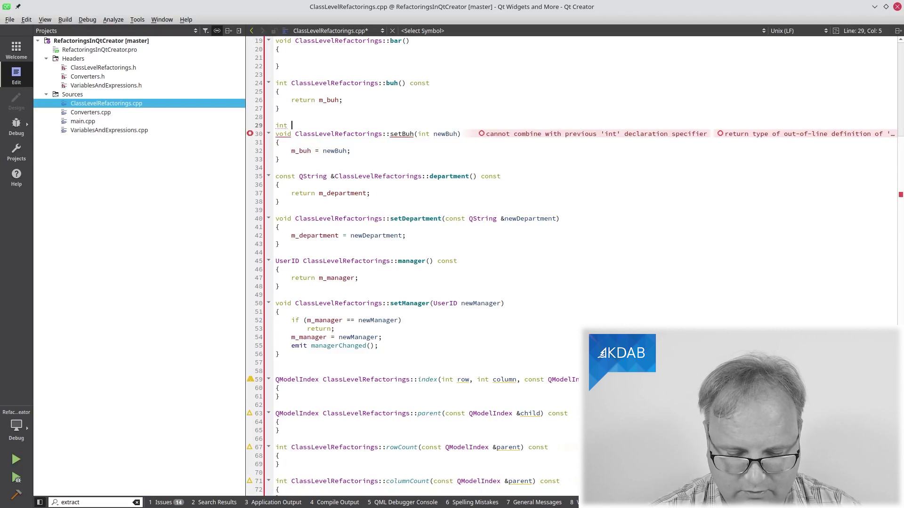
pyautogui.write('klm')
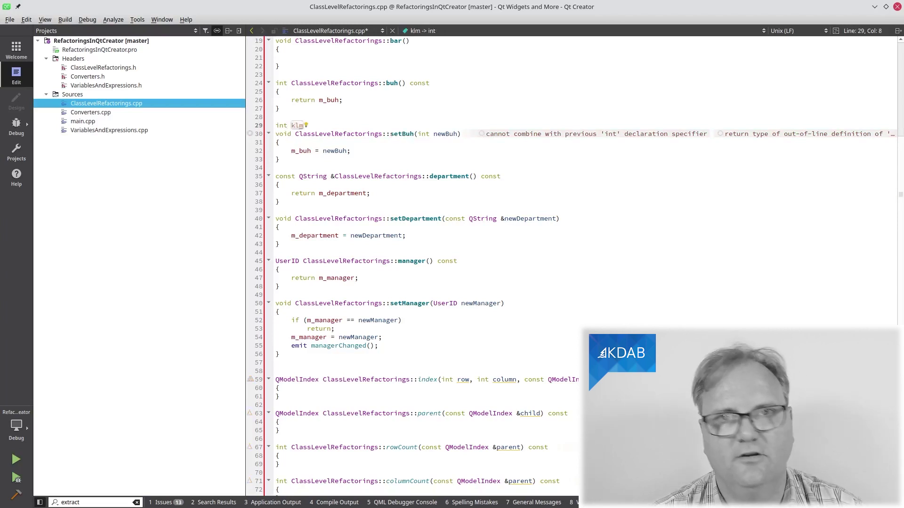
# - Write the ClassLevelRefactorings::klm() definition and start its body
pyautogui.press('BackSpace')
pyautogui.press('BackSpace')
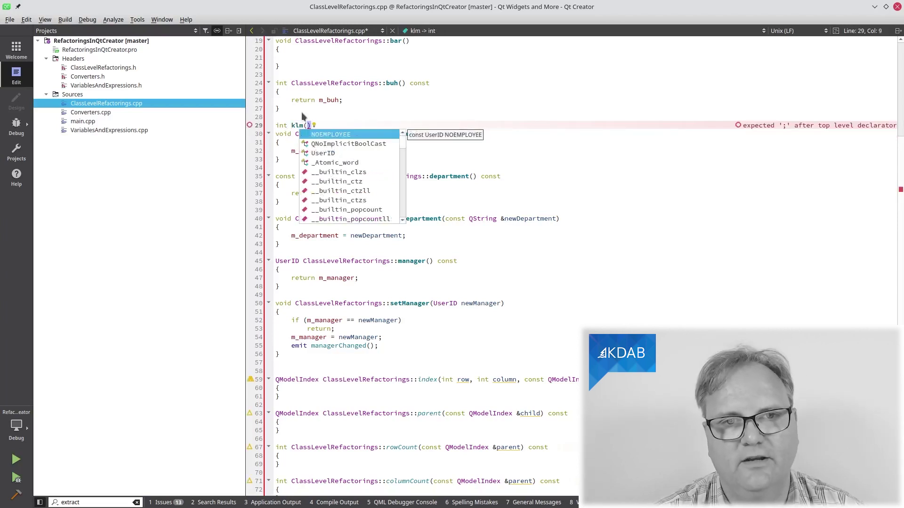
pyautogui.press('BackSpace')
pyautogui.press('BackSpace')
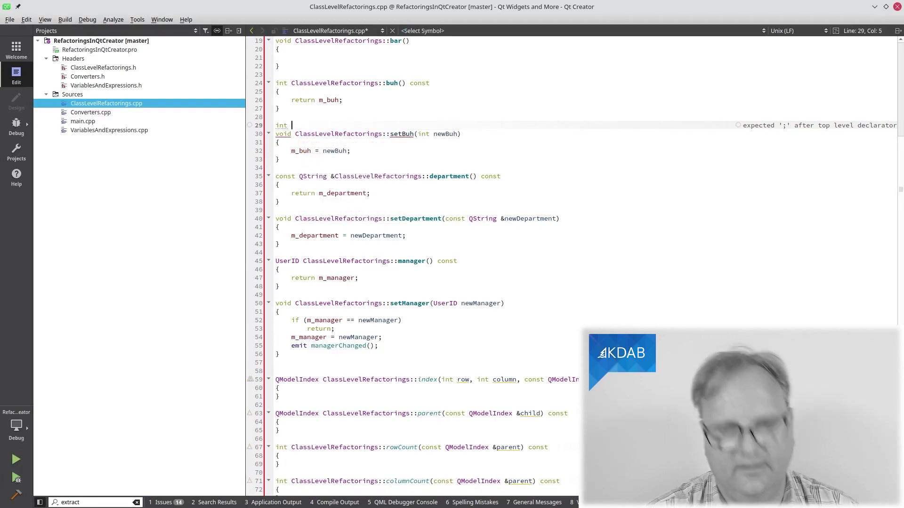
pyautogui.write('Class')
pyautogui.press('Return')
pyautogui.write('::')
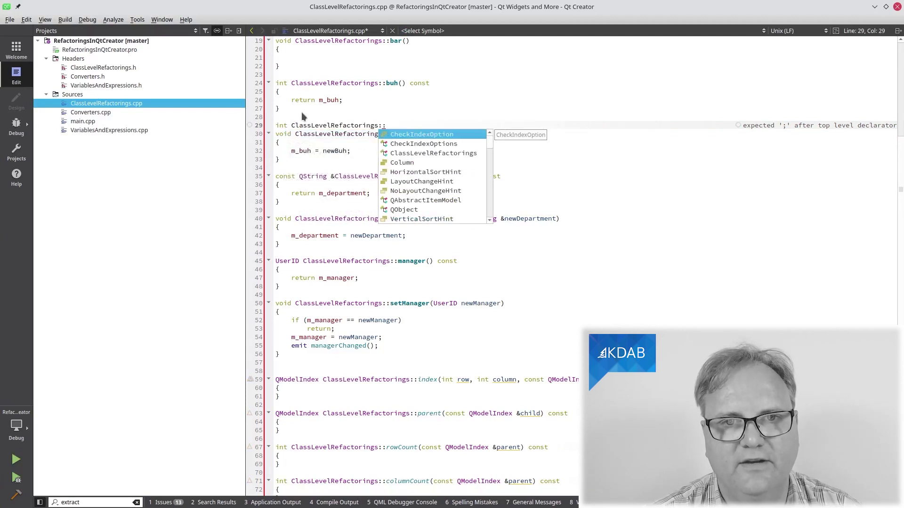
pyautogui.write('k')
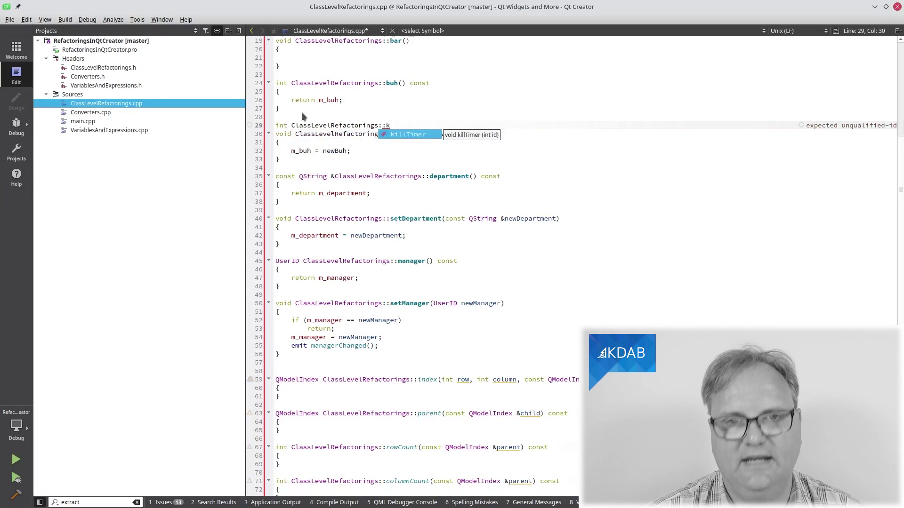
pyautogui.write('lm')
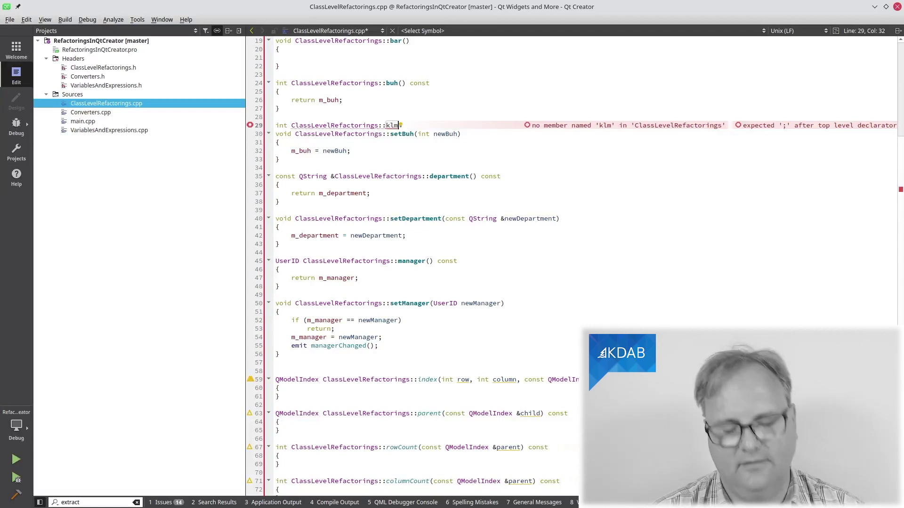
pyautogui.write('() {')
pyautogui.press('Return')
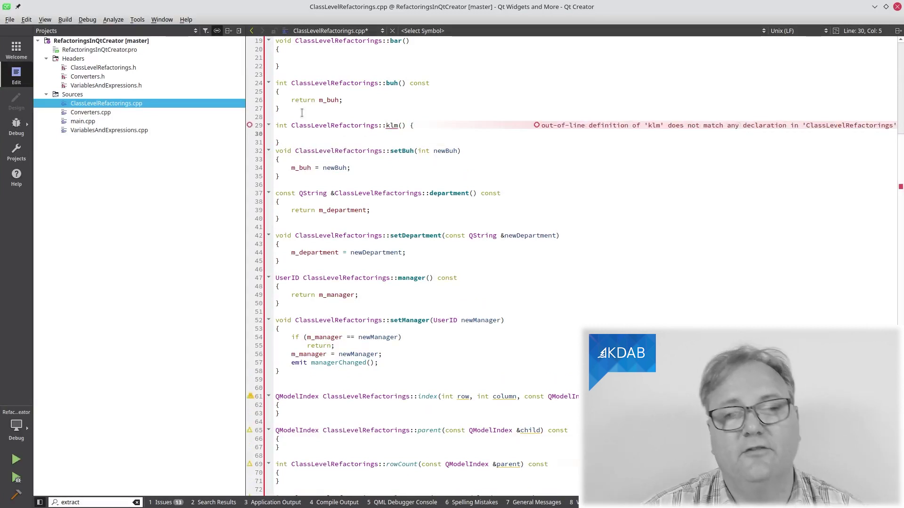
# - Add a protected int klm(); declaration to the header from the klm() definition
pyautogui.click(402, 125)
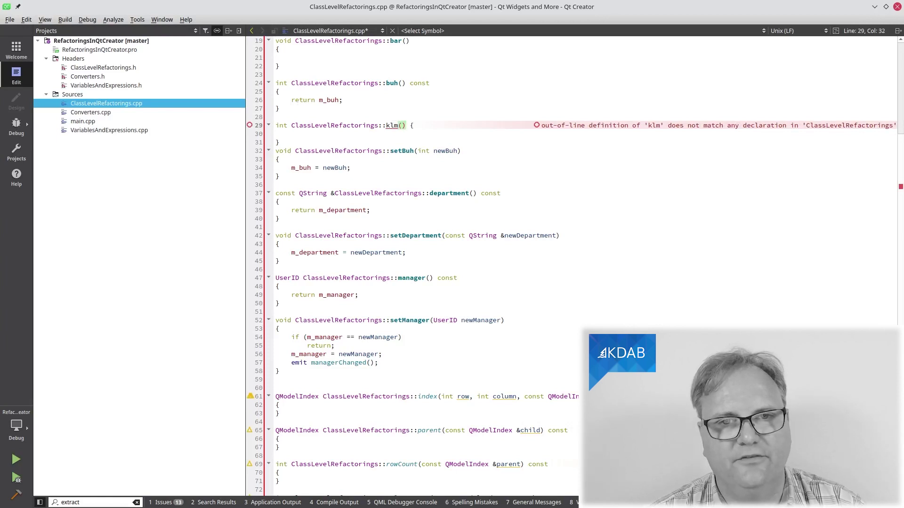
pyautogui.hotkey('alt', 'Return')
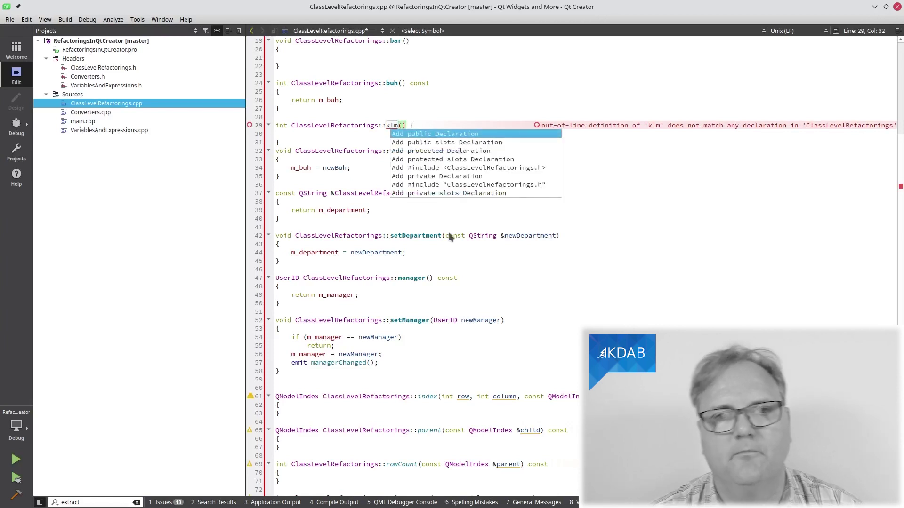
pyautogui.press('Down')
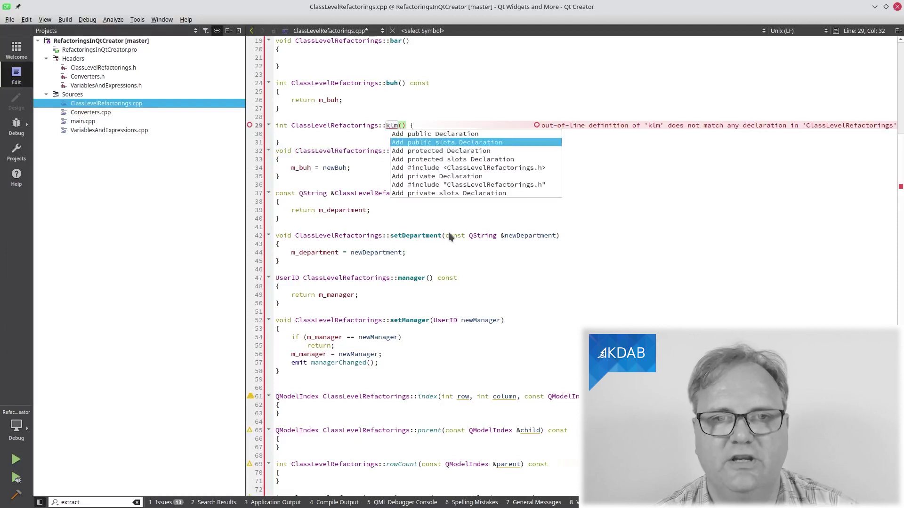
pyautogui.press('Down')
pyautogui.press('Return')
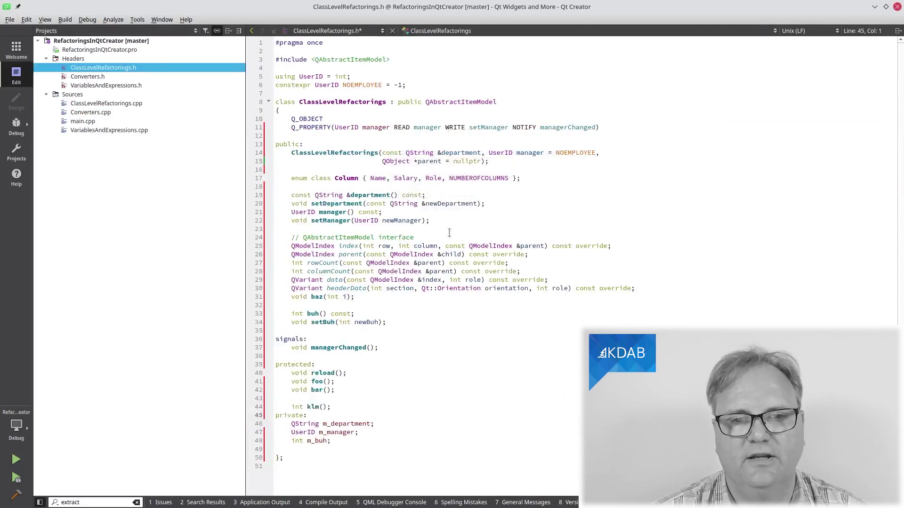
# - Move the int klm(); line up under bar() in the protected section
pyautogui.hotkey('ctrl', 'shift', 'Up')
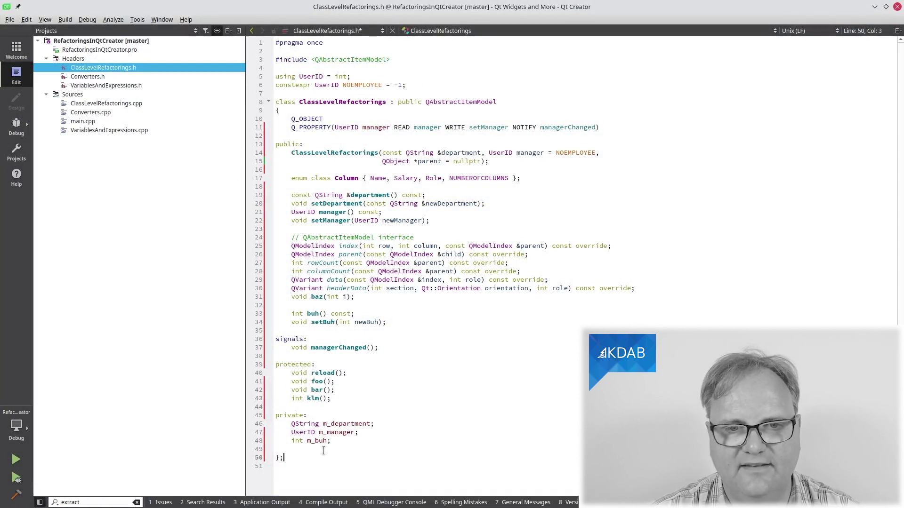
pyautogui.write('int ')
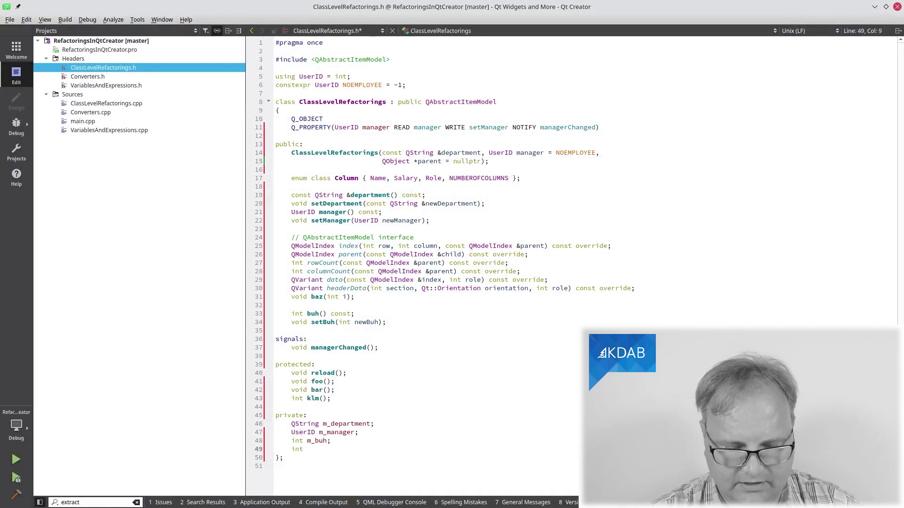
pyautogui.write('m_fekwuahf;')
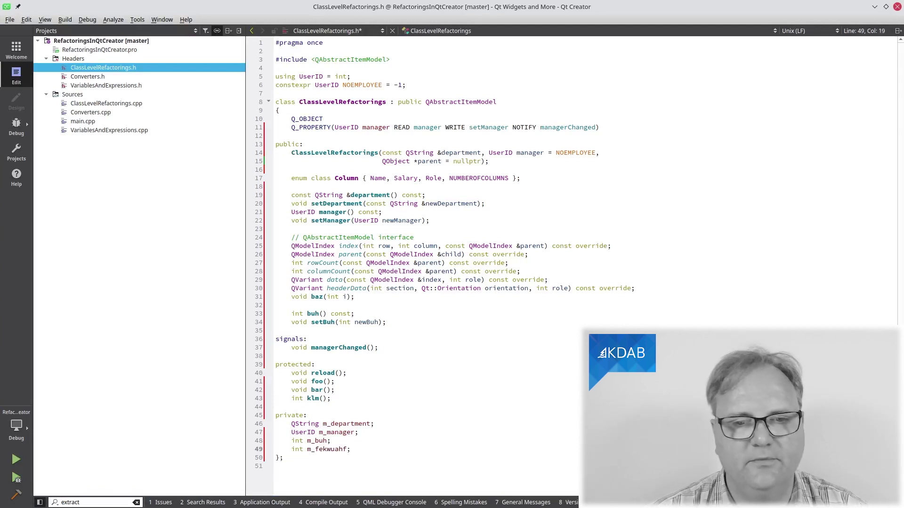
# - Generate the fekwuahf Q_PROPERTY and its missing members from m_fekwuahf
pyautogui.press('Left')
pyautogui.hotkey('alt', 'Return')
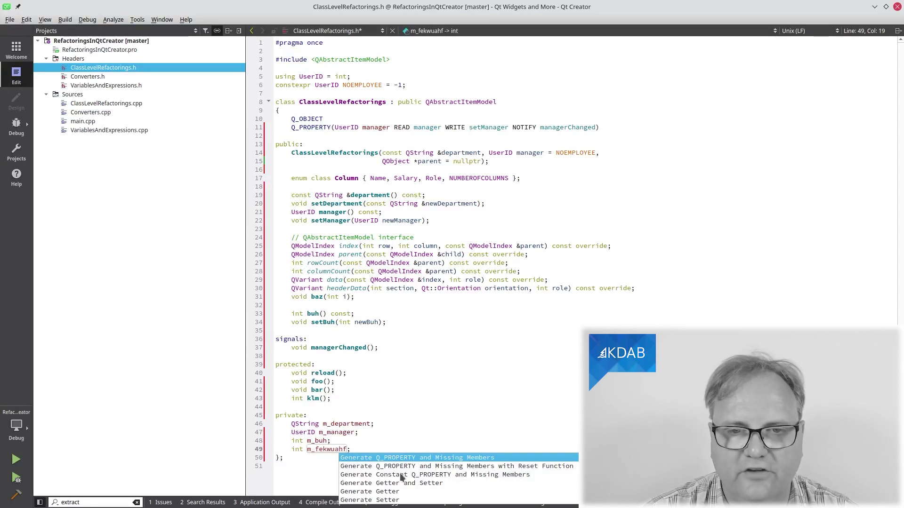
pyautogui.click(425, 458)
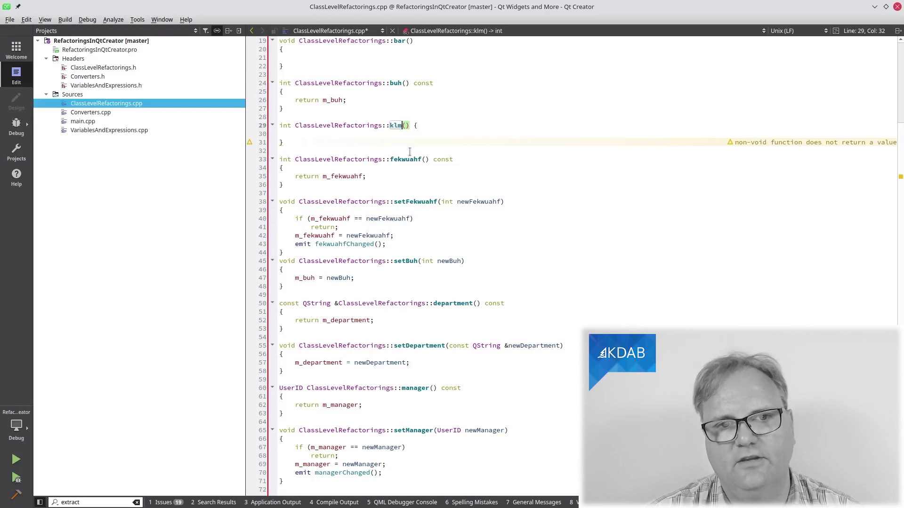
# - Move the fekwuahf Q_PROPERTY up beneath the manager property and add a blank line after it
pyautogui.press('F4')
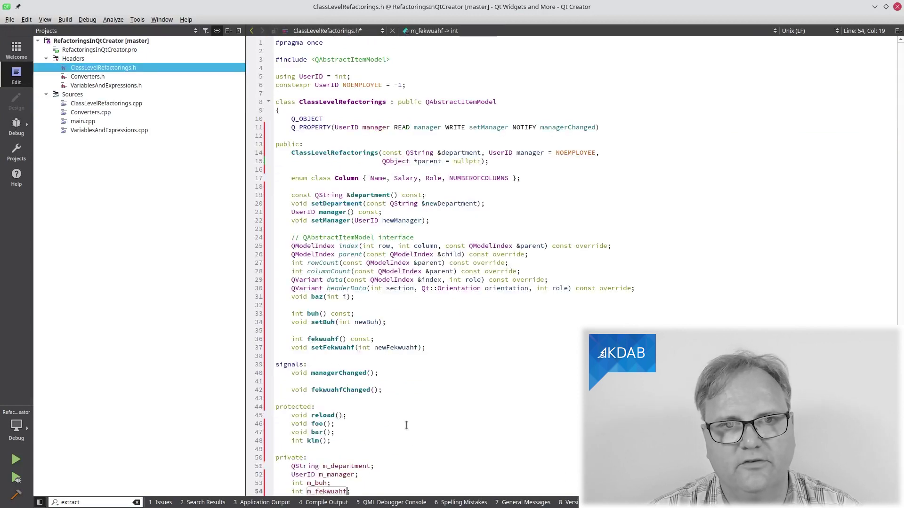
pyautogui.hotkey('ctrl', 'z')
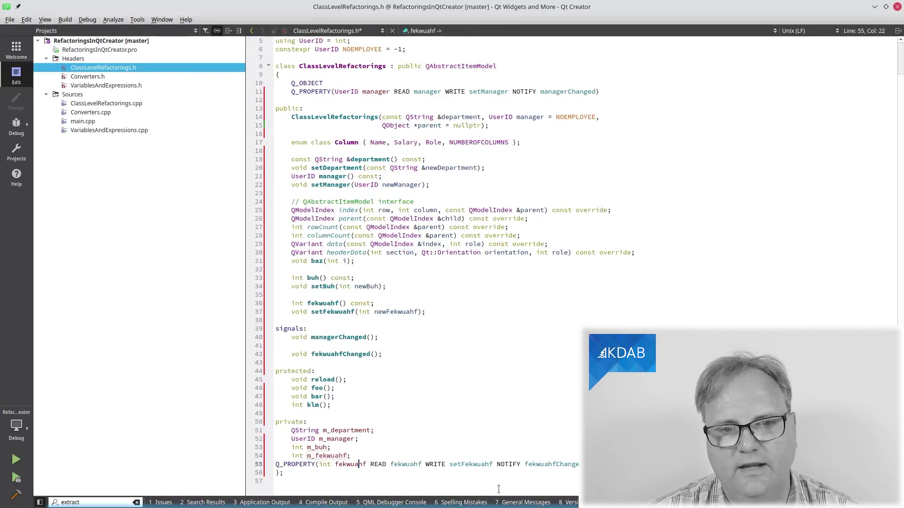
pyautogui.hotkey('ctrl', 'shift', 'Up')
pyautogui.hotkey('ctrl', 'shift', 'Up')
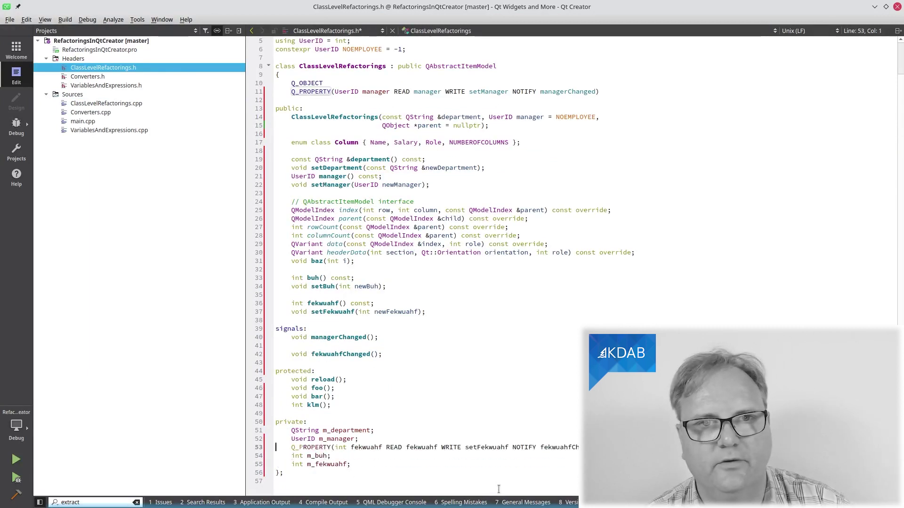
pyautogui.hotkey('ctrl', 'shift', 'Up')
pyautogui.hotkey('ctrl', 'shift', 'Up')
pyautogui.hotkey('ctrl', 'shift', 'Up')
pyautogui.hotkey('ctrl', 'shift', 'Up')
pyautogui.hotkey('ctrl', 'shift', 'Up')
pyautogui.hotkey('ctrl', 'shift', 'Up')
pyautogui.hotkey('ctrl', 'shift', 'Up')
pyautogui.hotkey('ctrl', 'shift', 'Up')
pyautogui.hotkey('ctrl', 'shift', 'Up')
pyautogui.hotkey('ctrl', 'shift', 'Up')
pyautogui.hotkey('ctrl', 'shift', 'Up')
pyautogui.hotkey('ctrl', 'shift', 'Up')
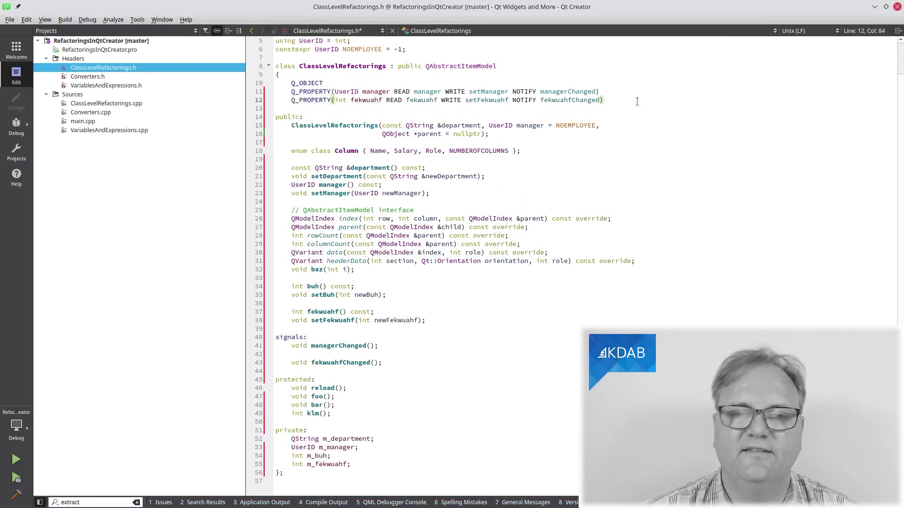
pyautogui.press('Return')
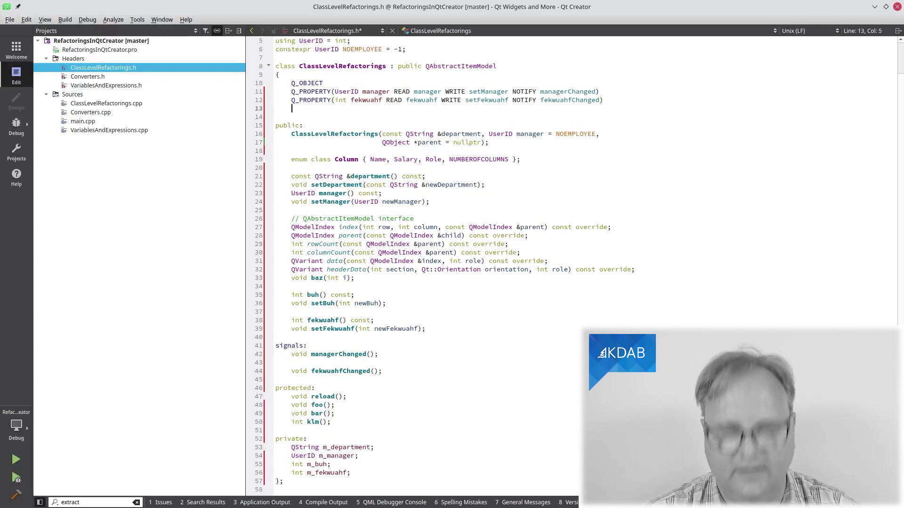
pyautogui.write('Q_PRO')
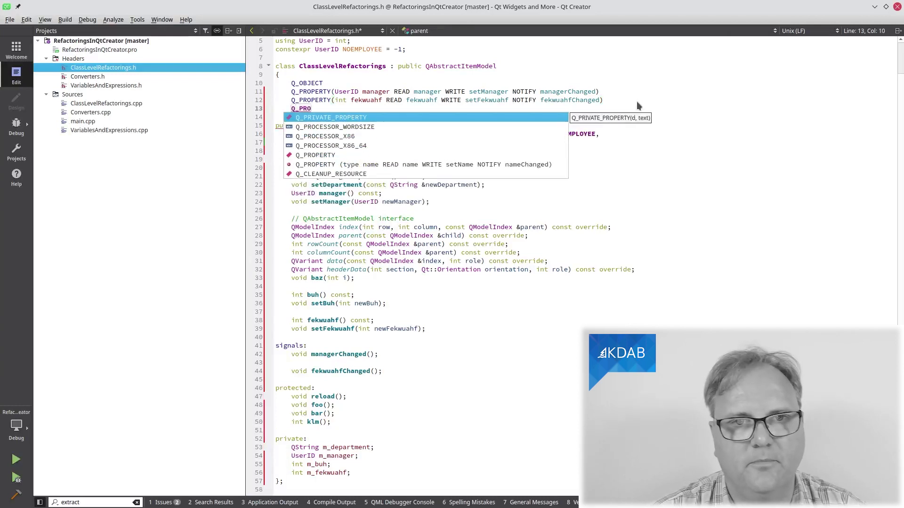
# - Insert an int jesper Q_PROPERTY from the snippet and generate its missing members
pyautogui.press('Down')
pyautogui.press('Down')
pyautogui.press('Down')
pyautogui.press('Down')
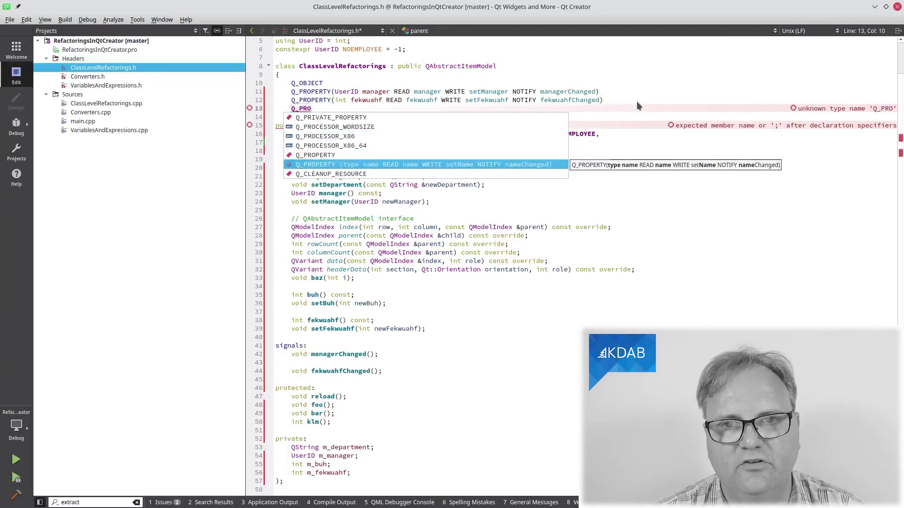
pyautogui.press('Return')
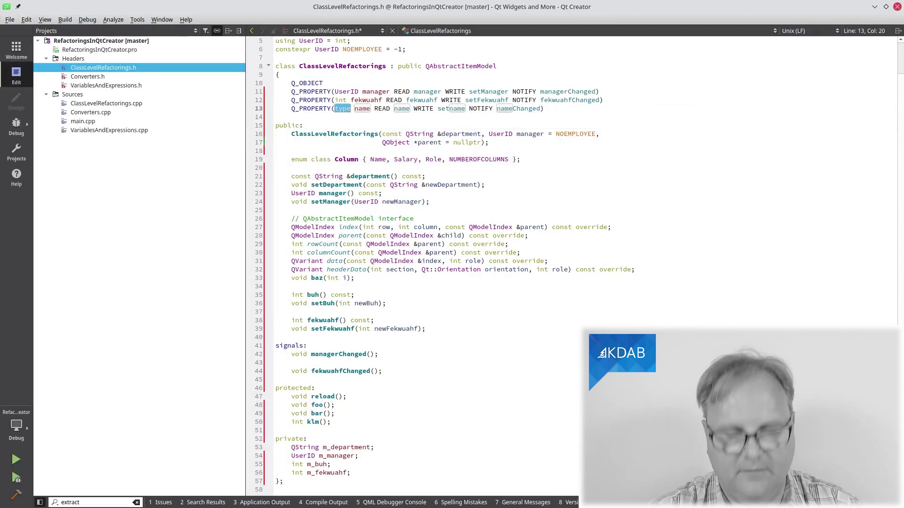
pyautogui.write('int')
pyautogui.press('Tab')
pyautogui.write('jespe')
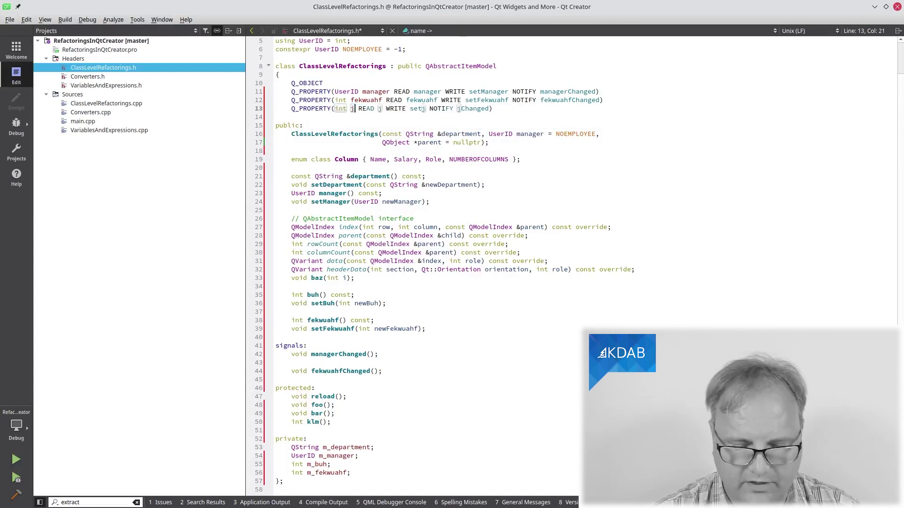
pyautogui.write('r')
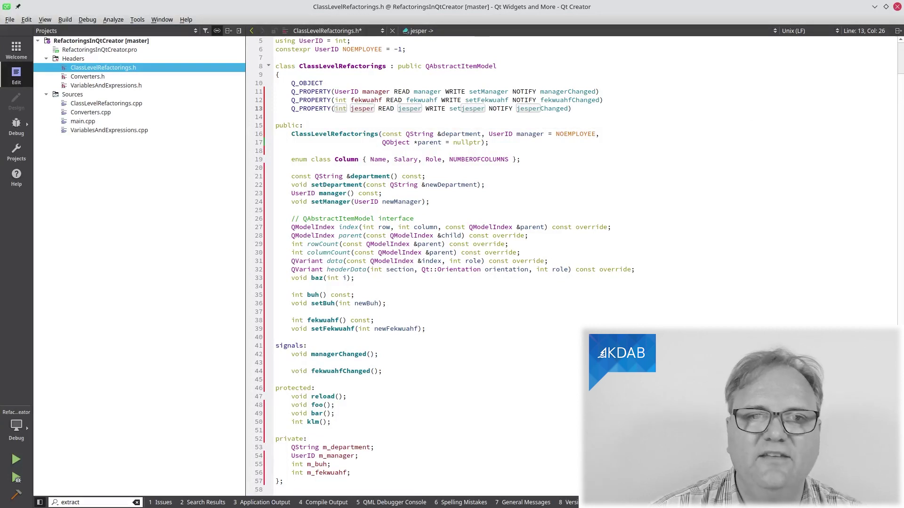
pyautogui.press('Return')
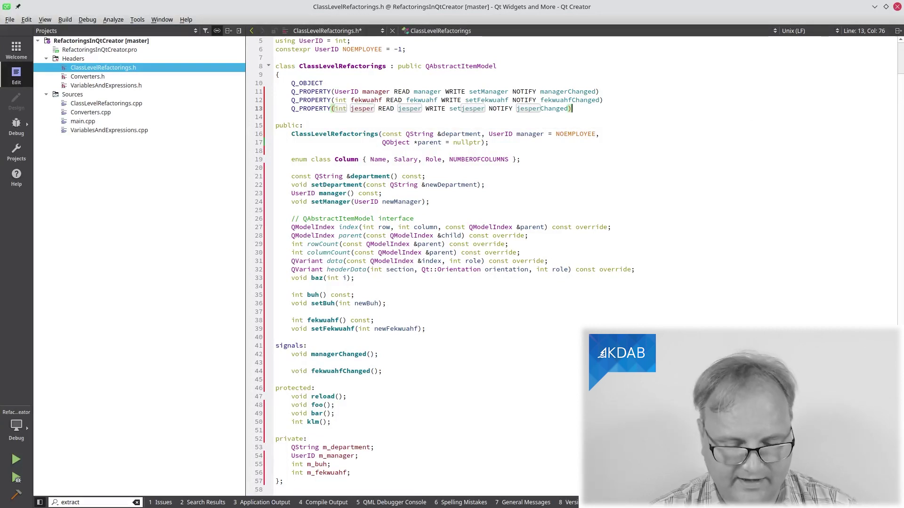
pyautogui.press('Escape')
pyautogui.hotkey('alt', 'Return')
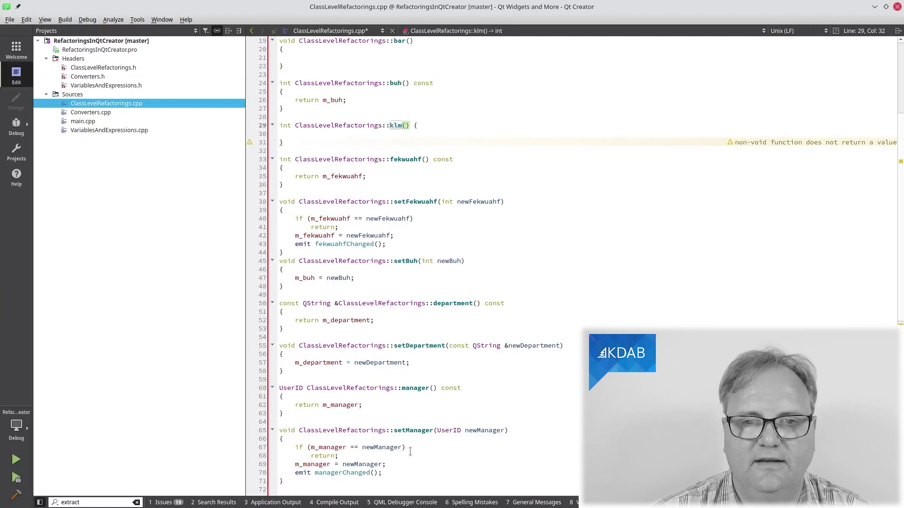
pyautogui.scroll(6, 456, 186)
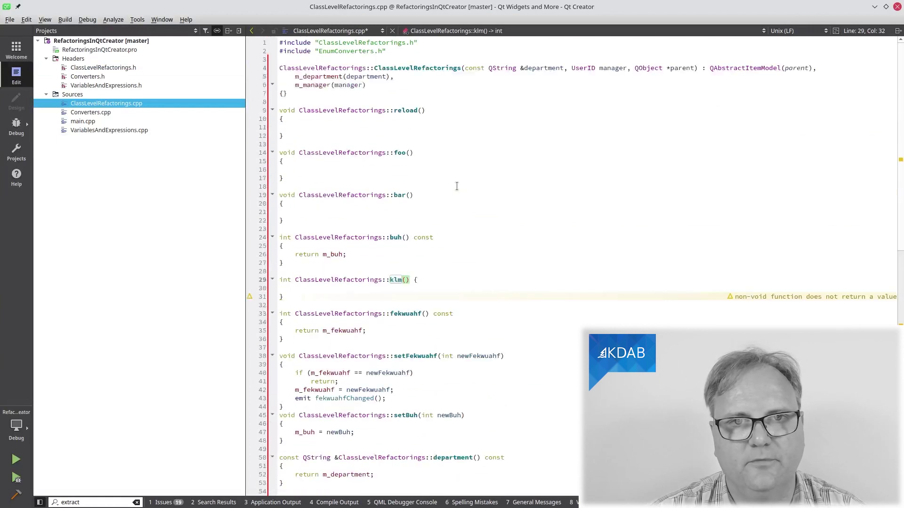
# - Check the generated jesper code in the source, indent m_jesper in the header, and save
pyautogui.hotkey('ctrl', 'f')
pyautogui.write('je')
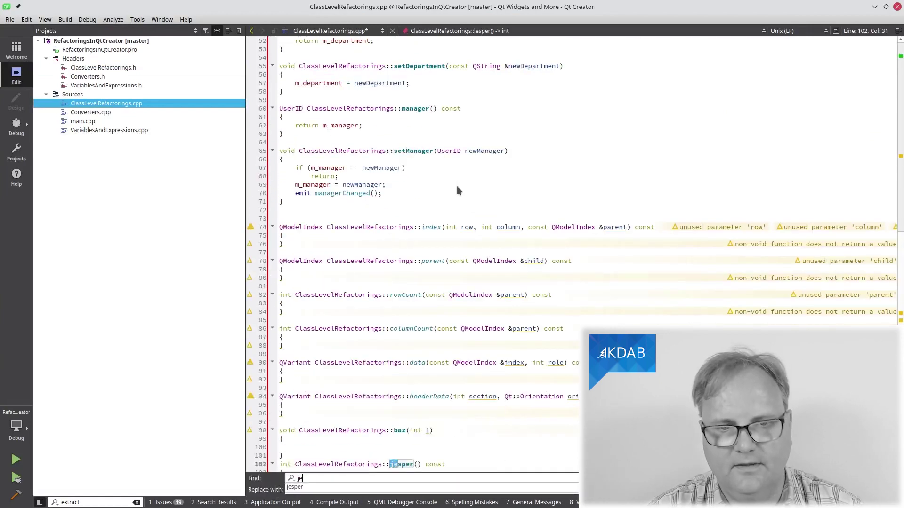
pyautogui.scroll(-4, 487, 352)
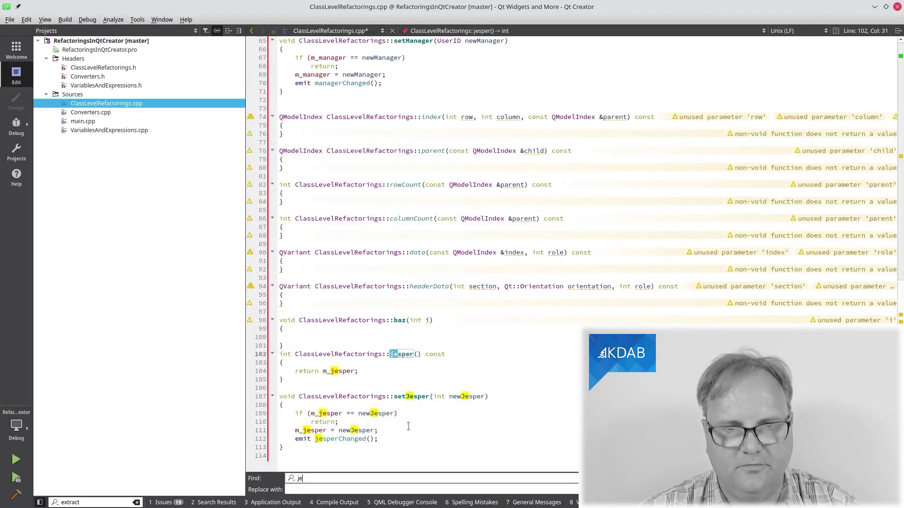
pyautogui.press('Escape')
pyautogui.press('F4')
pyautogui.scroll(-3, 352, 455)
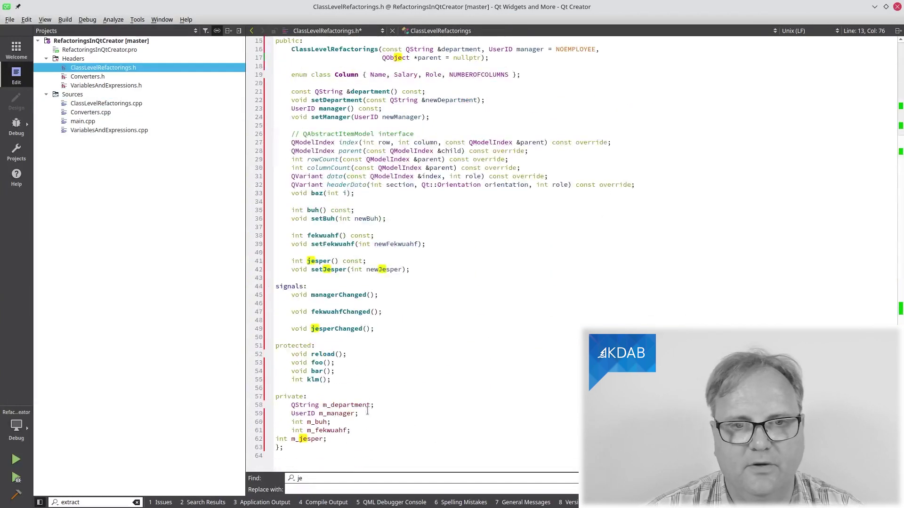
pyautogui.click(332, 438)
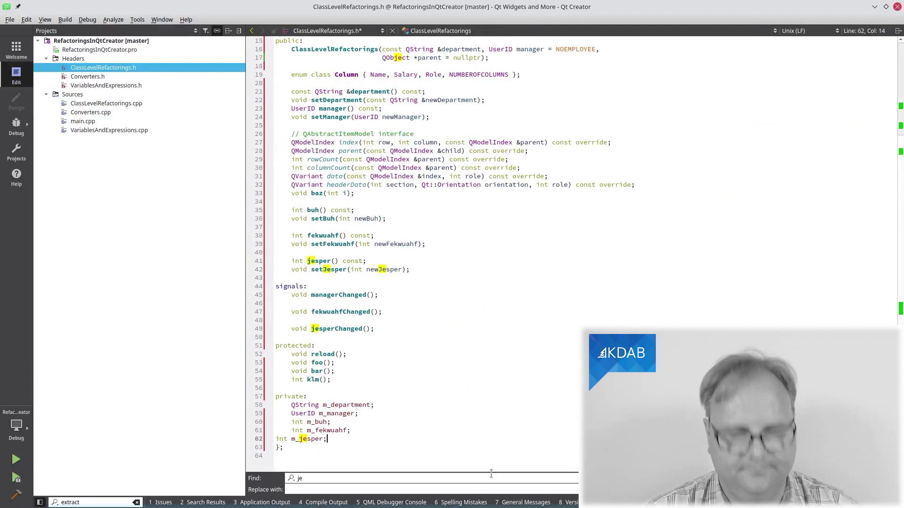
pyautogui.hotkey('ctrl', 'i')
pyautogui.hotkey('ctrl', 's')
pyautogui.write('QLineEdit* m_edit;')
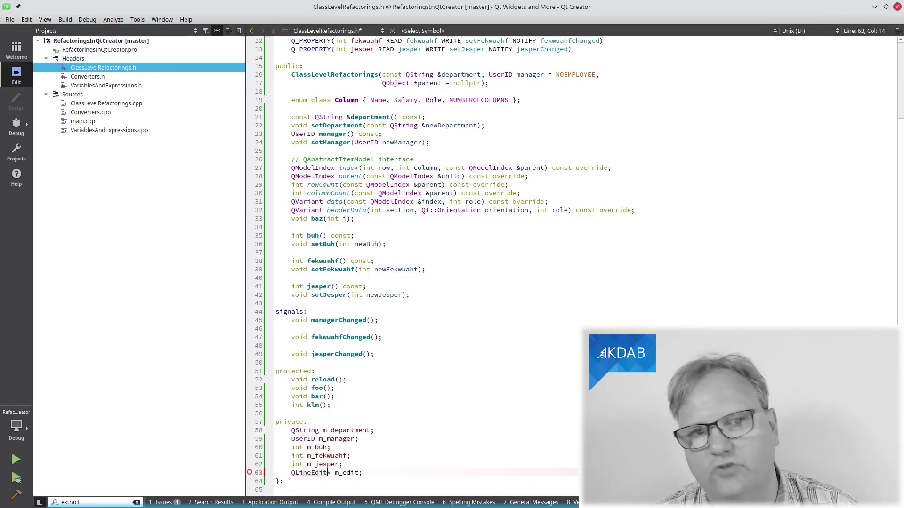
# - Bring up quick fixes for the new QLineEdit* m_edit member
pyautogui.hotkey('alt', 'Return')
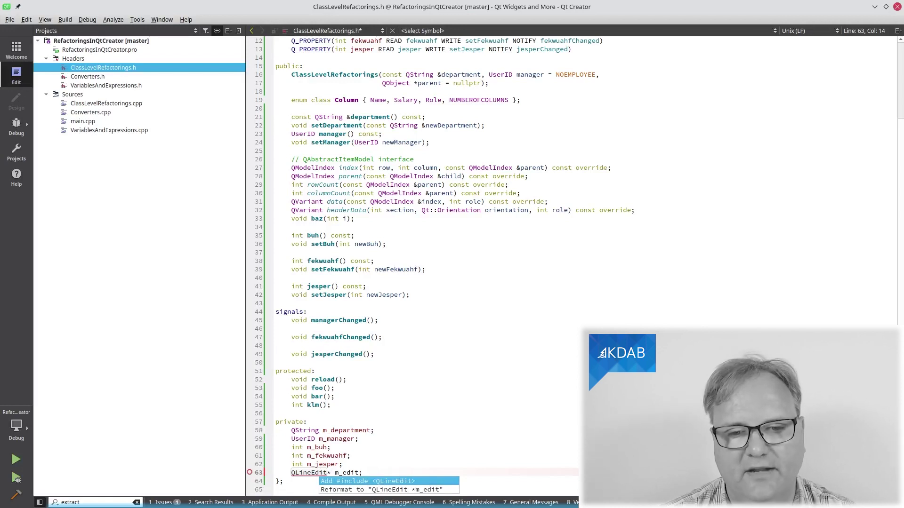
# - Reformat the member to QLineEdit *m_edit, then apply the #include <QLineEdit> quick fix
pyautogui.press('Down')
pyautogui.press('Return')
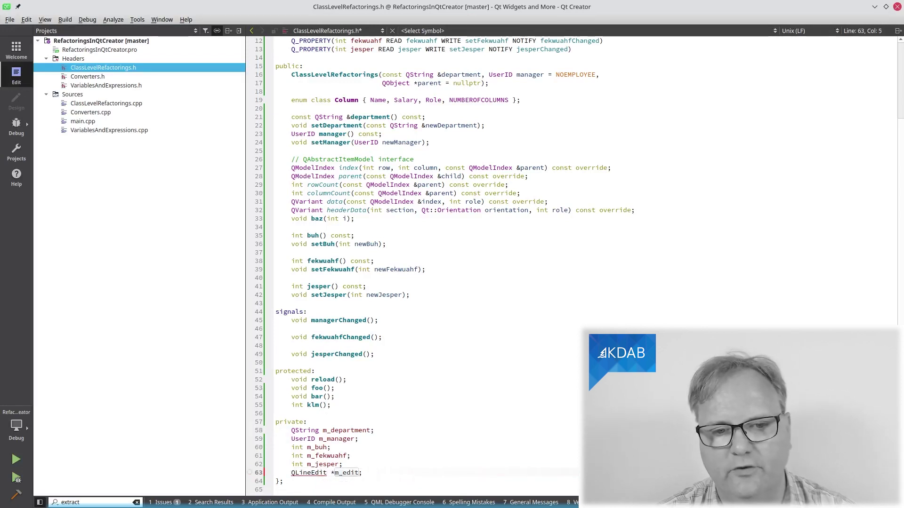
pyautogui.press('Home')
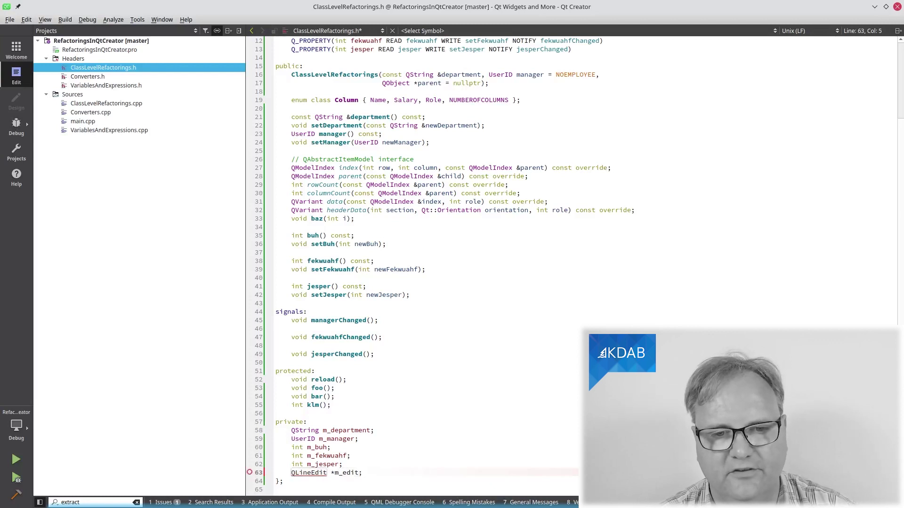
pyautogui.hotkey('alt', 'Return')
pyautogui.press('Return')
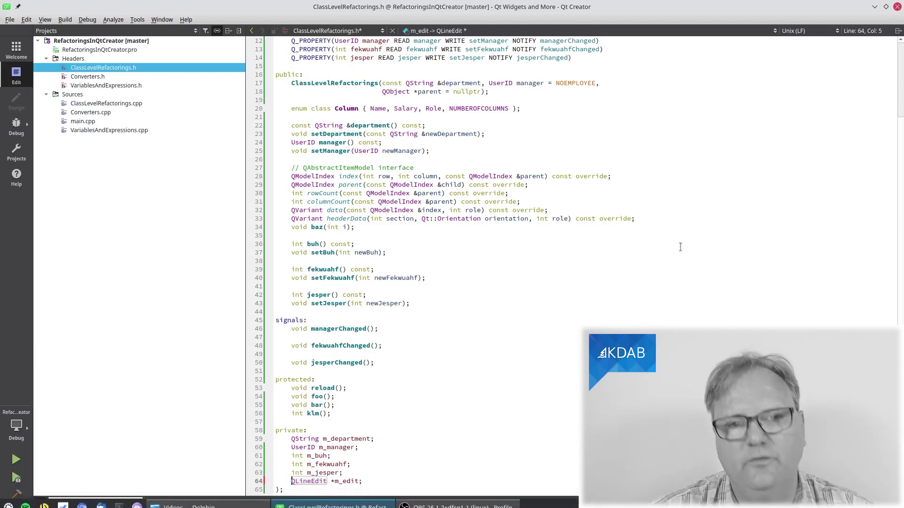
pyautogui.scroll(2, 484, 204)
pyautogui.scroll(3, 485, 203)
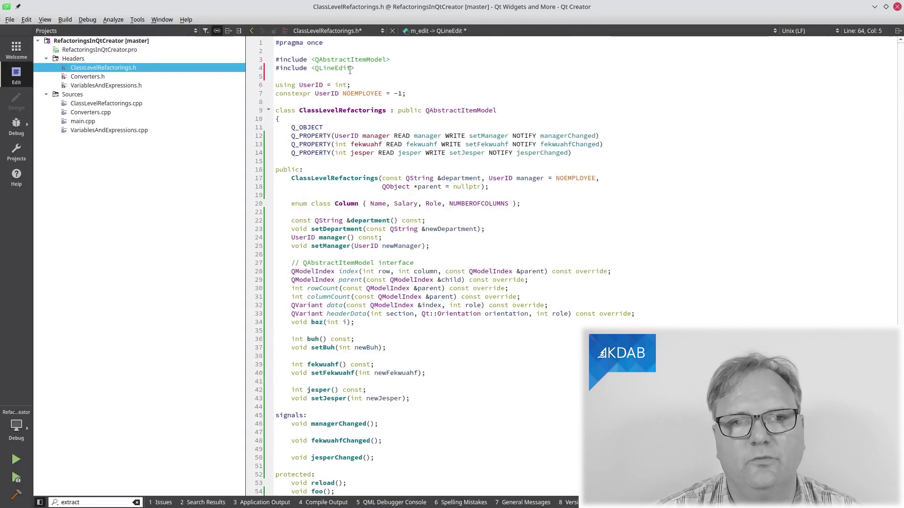
# - Delete the #include <QLineEdit> line and start typing the class QLineEdit; forward declaration
pyautogui.click(389, 68)
pyautogui.hotkey('shift', 'Home')
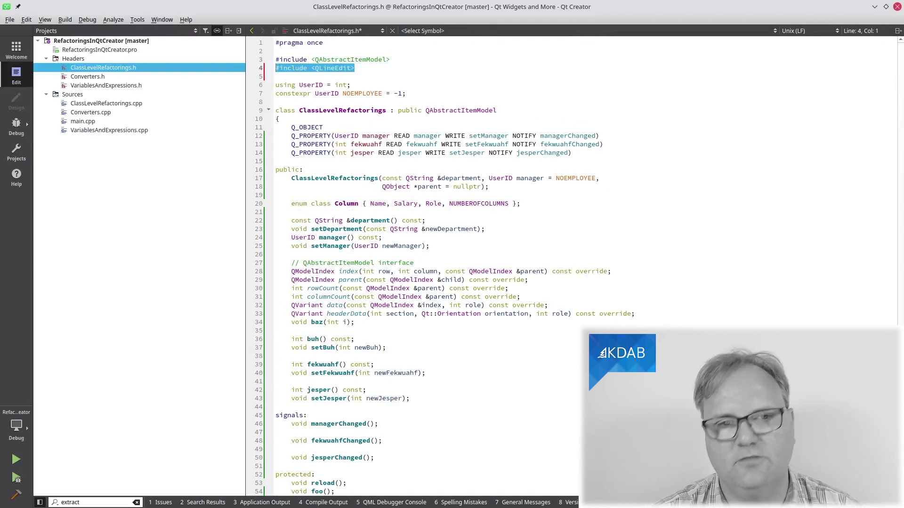
pyautogui.press('BackSpace')
pyautogui.press('Return')
pyautogui.write('lkass')
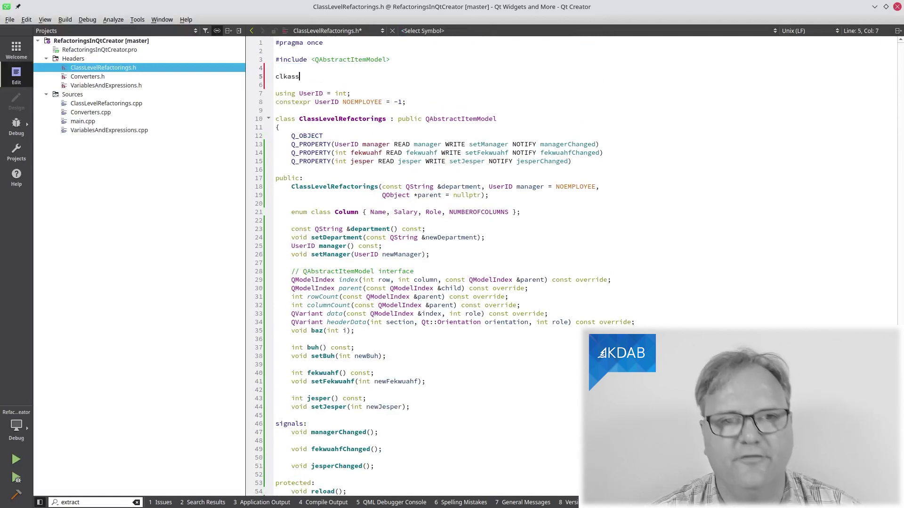
pyautogui.press('BackSpace')
pyautogui.press('BackSpace')
pyautogui.press('BackSpace')
pyautogui.write('ass Q')
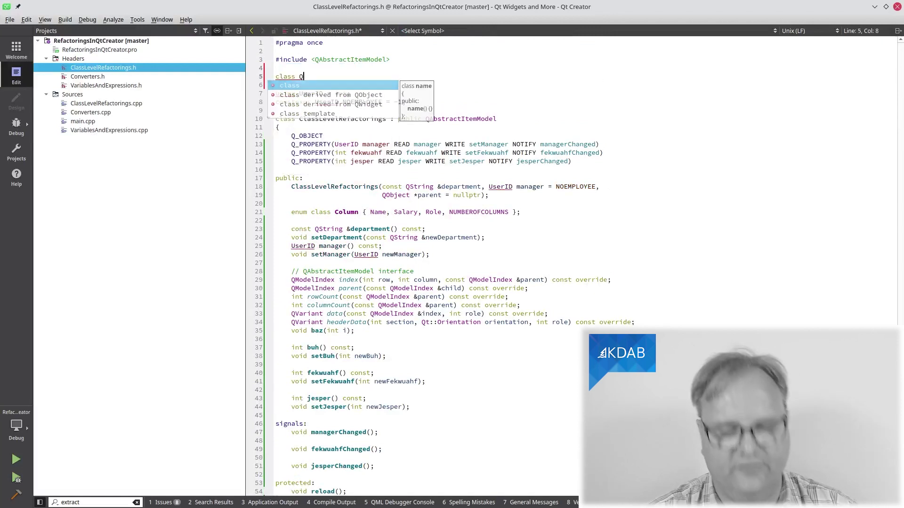
pyautogui.write('LineEdit;')
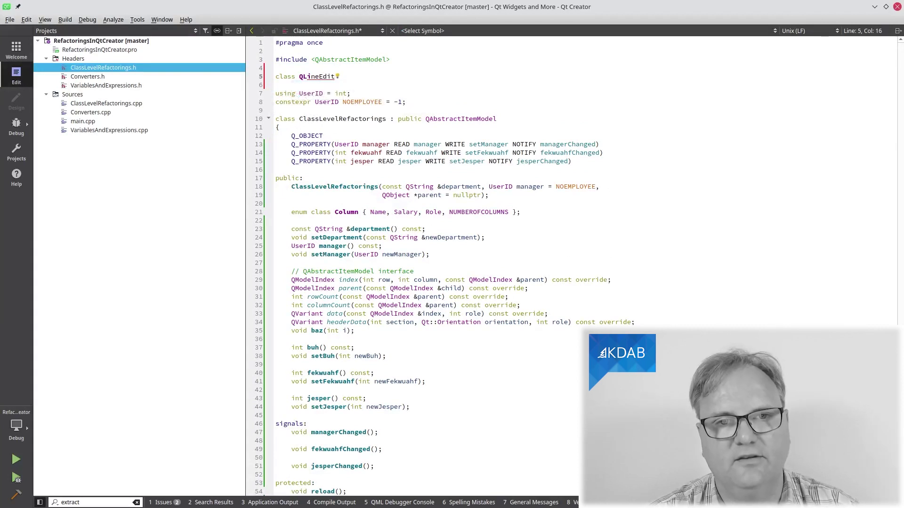